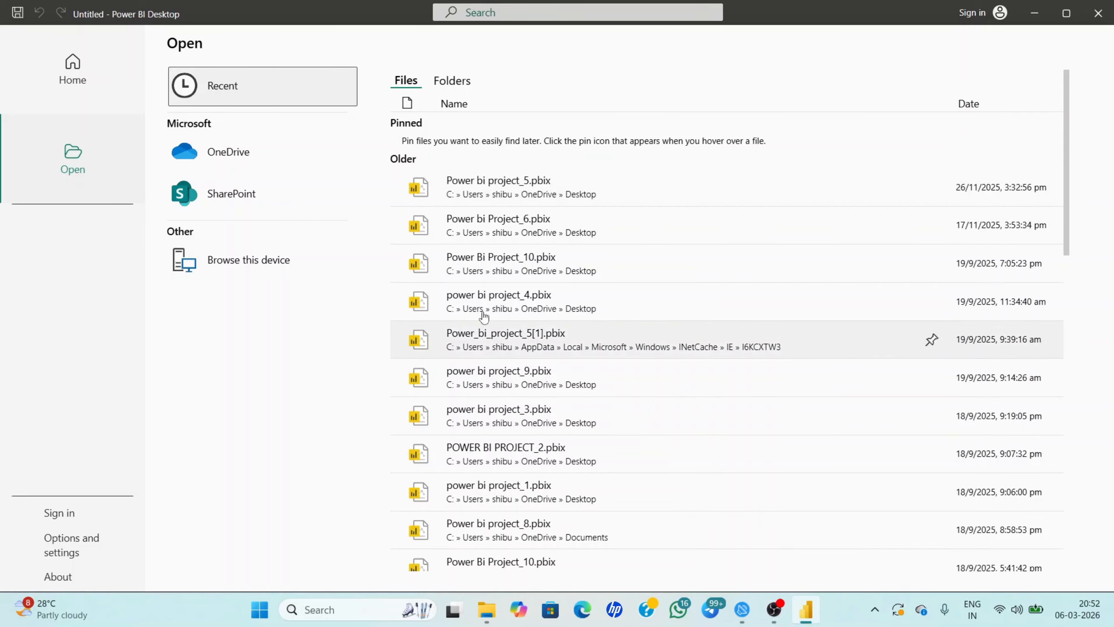
Step: Look through the recent files, return to the start page and create a blank report
scroll(571, 229, down, 15)
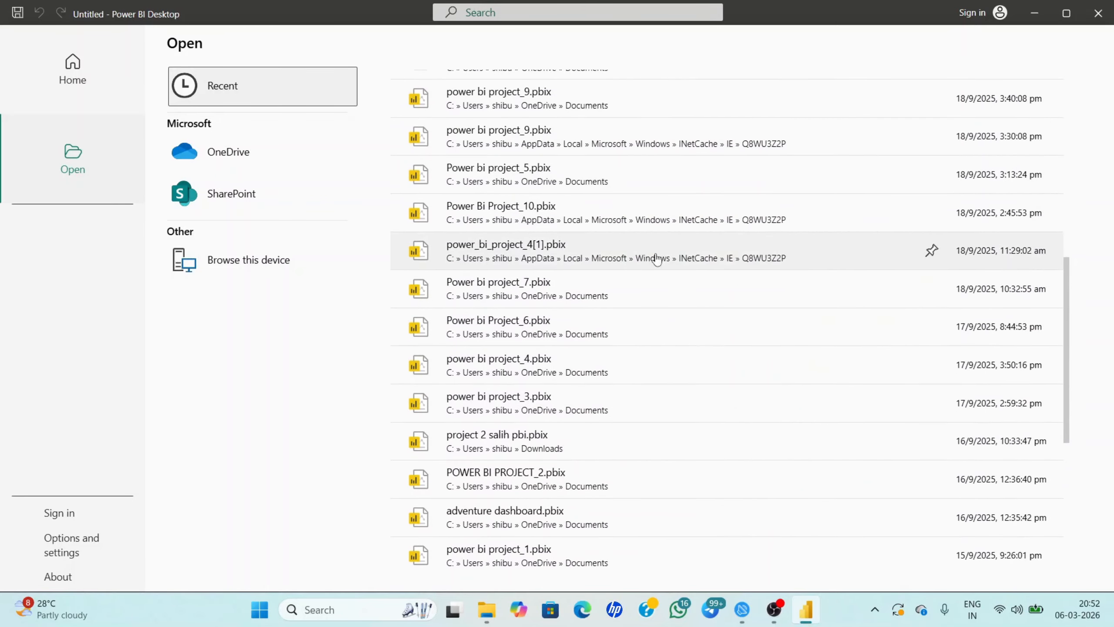
click(83, 74)
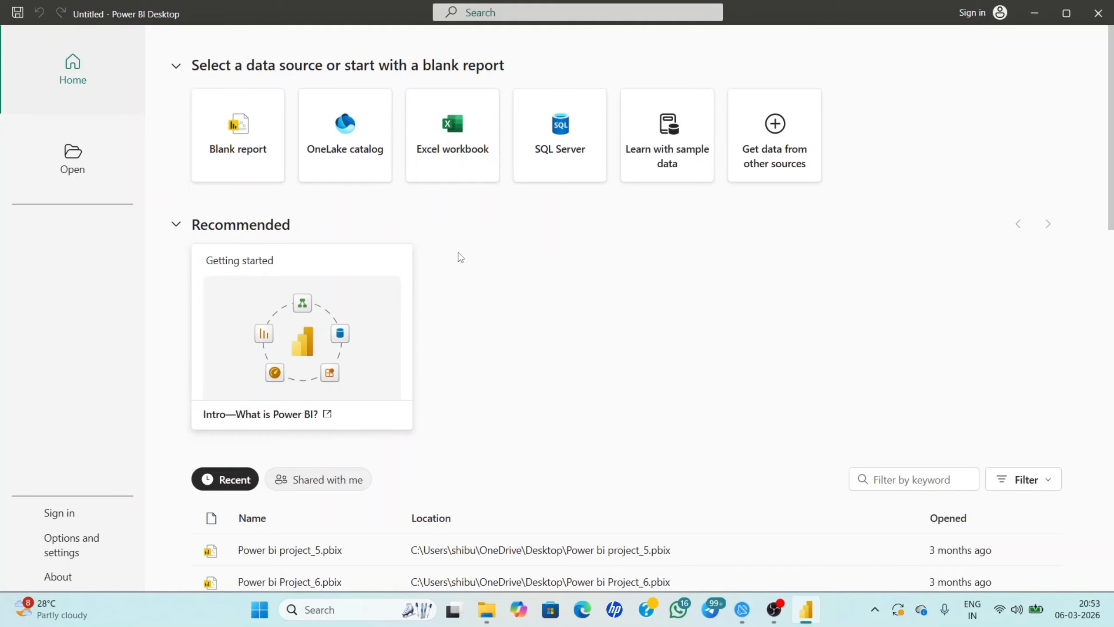
click(241, 152)
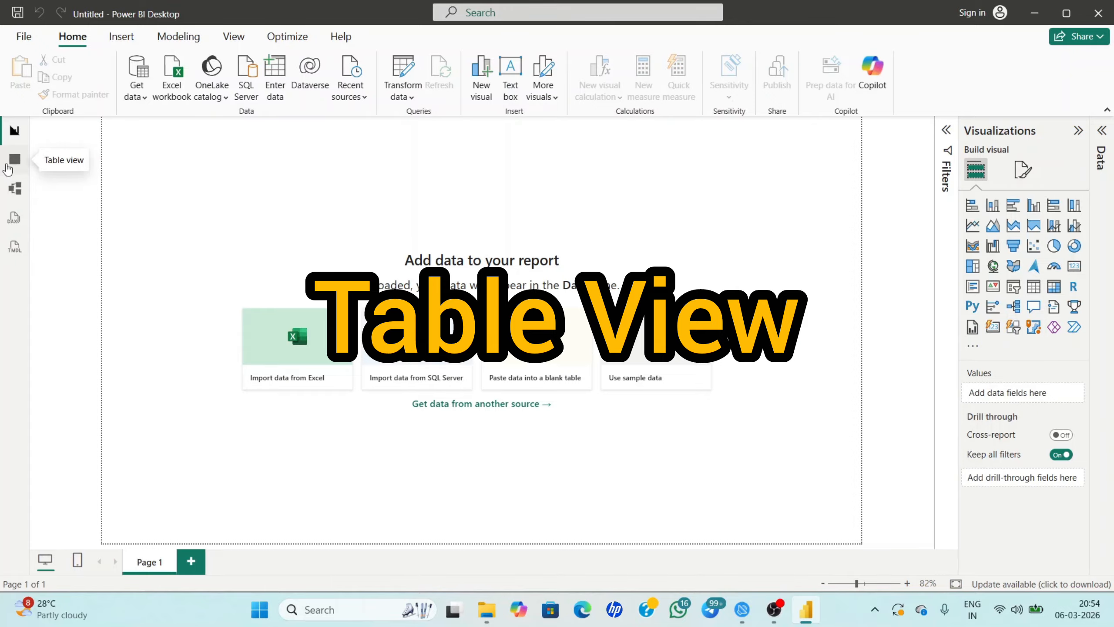
Step: Examine the report, table and model views, and look at the Filters pane of the empty report
click(7, 166)
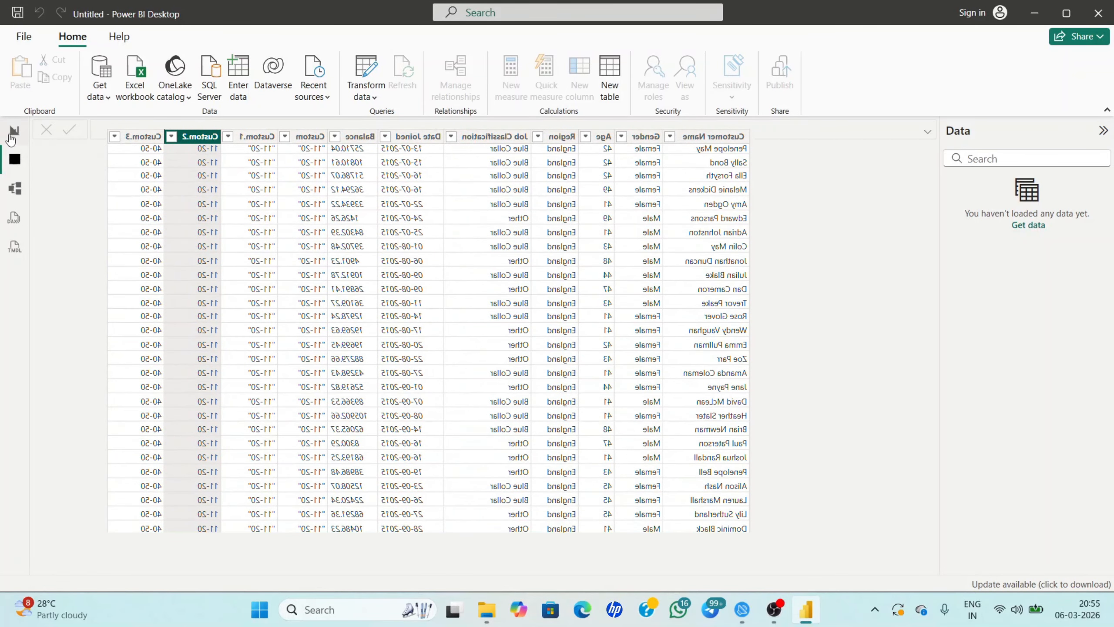
click(13, 133)
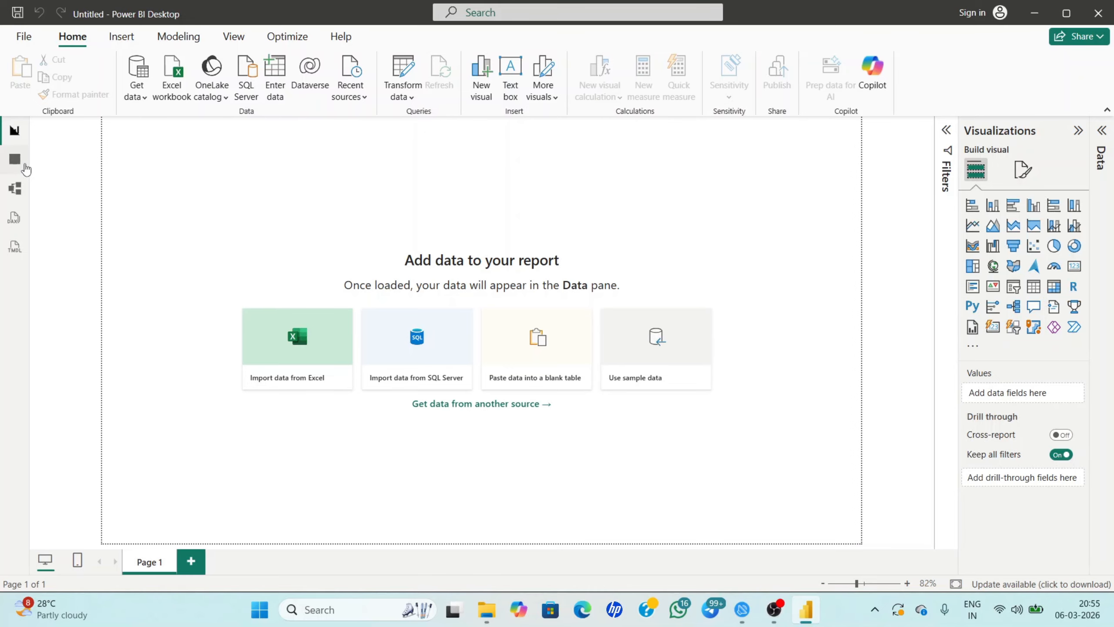
click(17, 162)
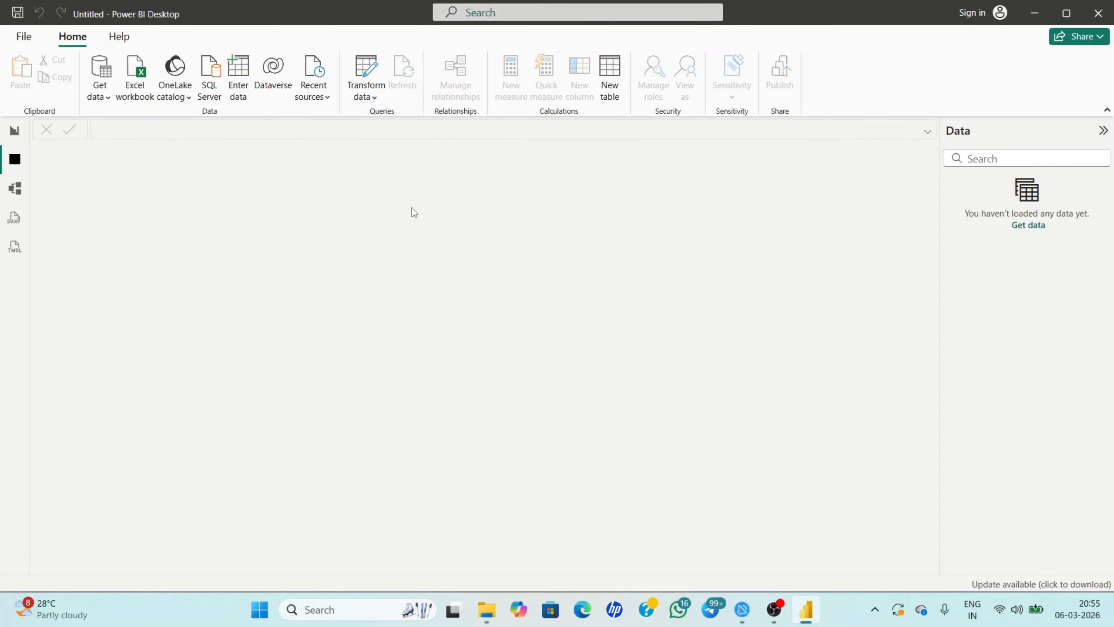
click(14, 189)
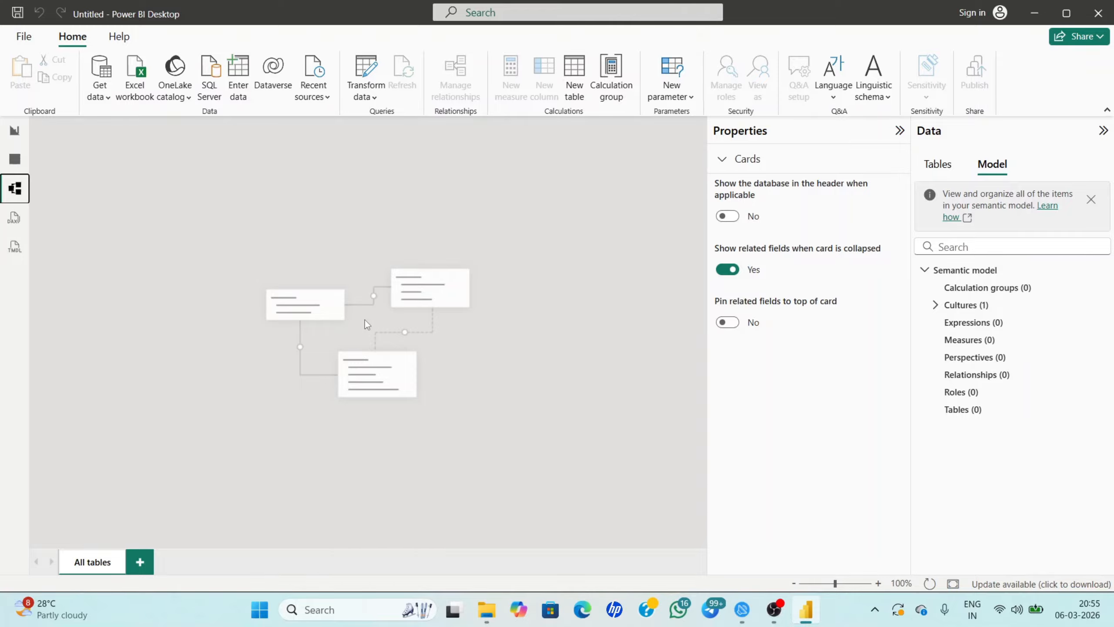
click(12, 133)
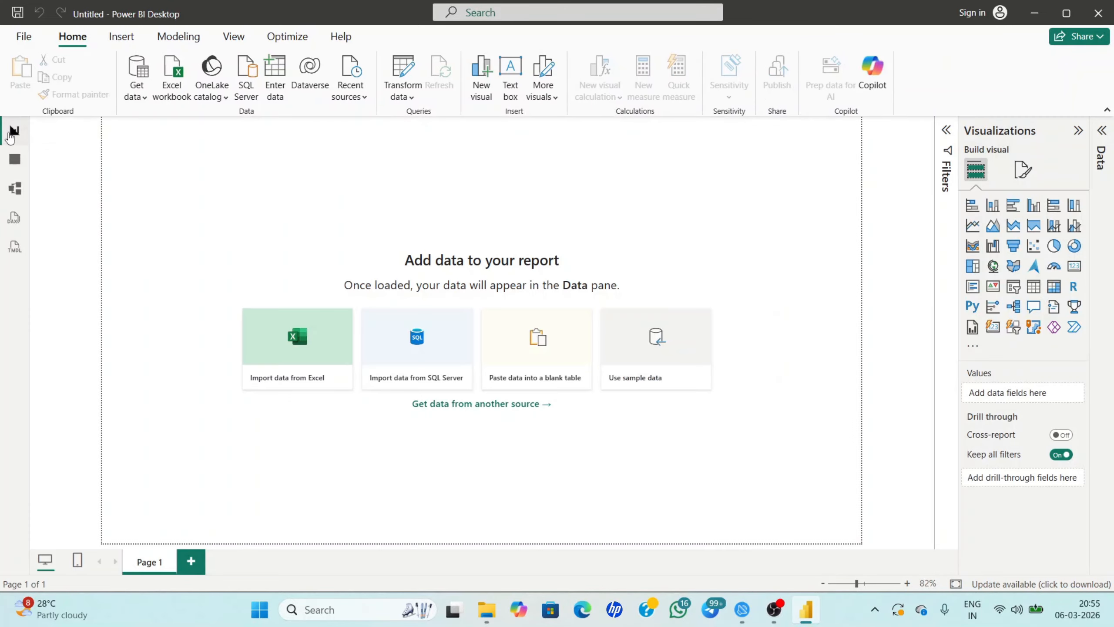
click(14, 158)
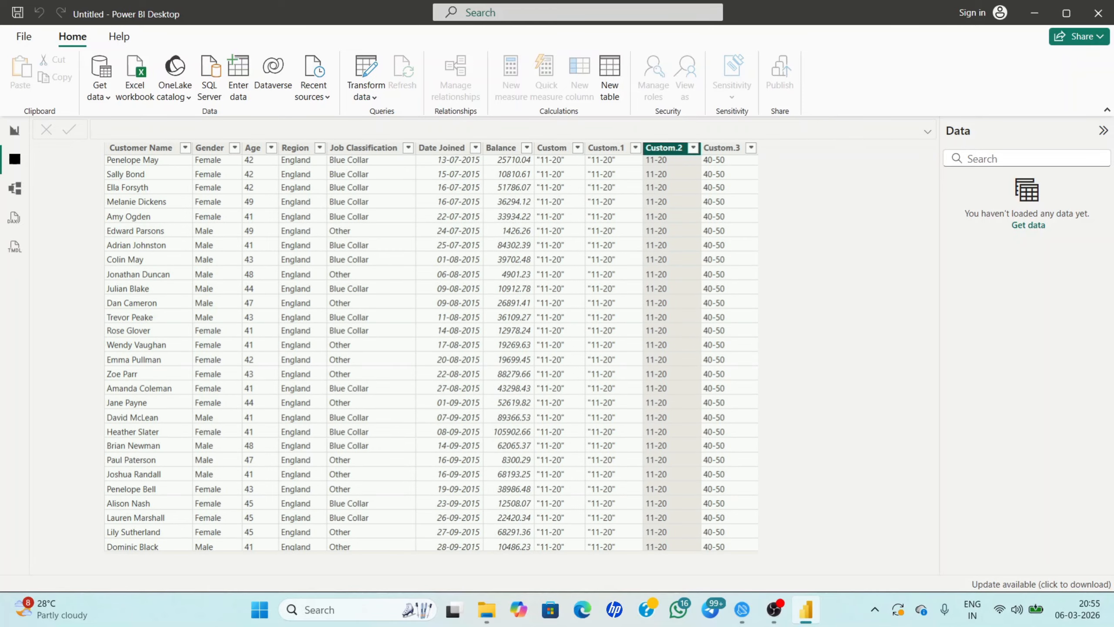
click(14, 189)
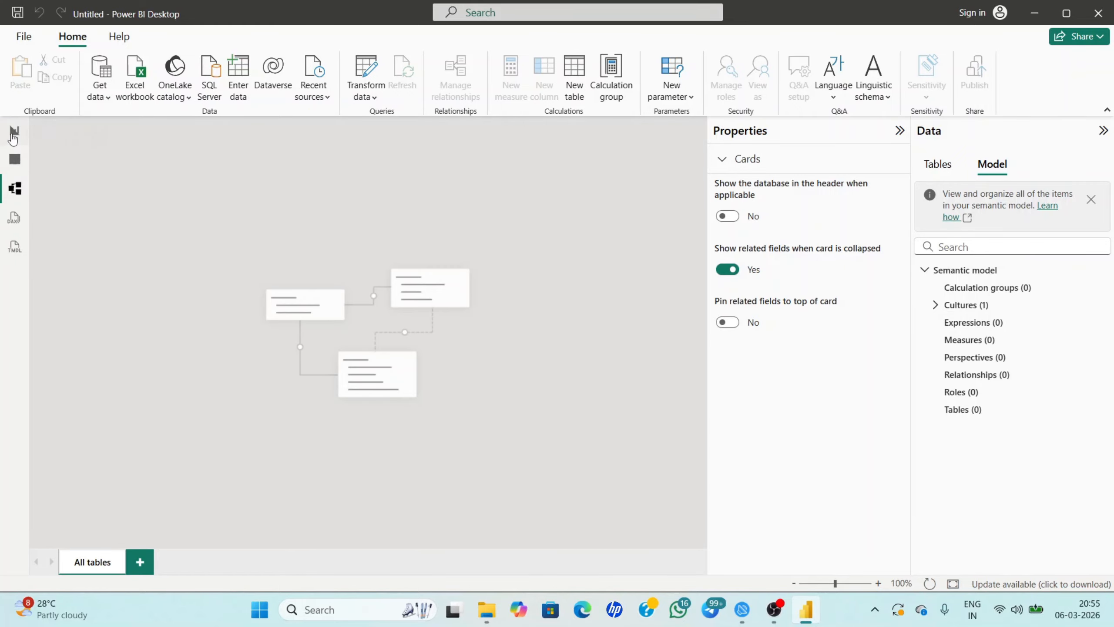
click(13, 134)
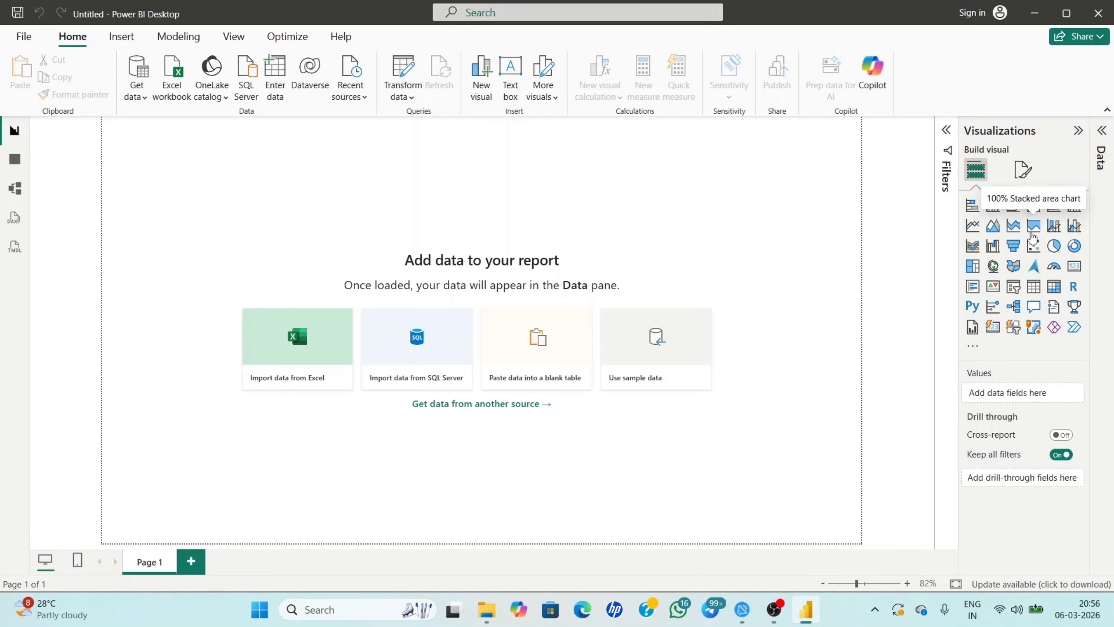
click(946, 145)
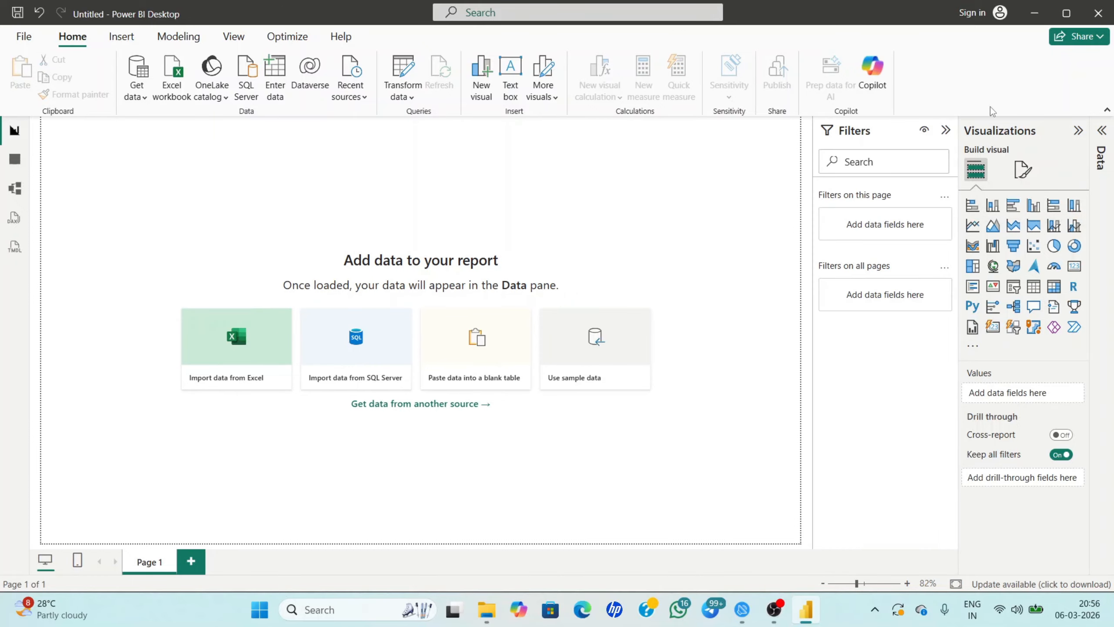
click(945, 132)
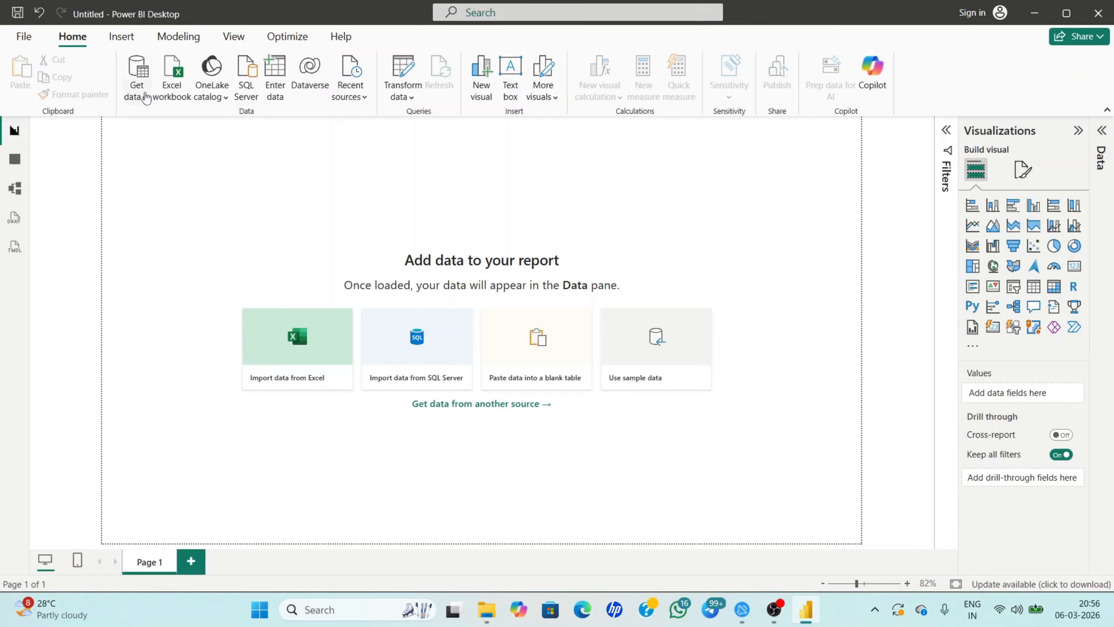
Step: Connect to the Excel workbook Olympics Dataset in the Downloads folder as the data source
click(137, 104)
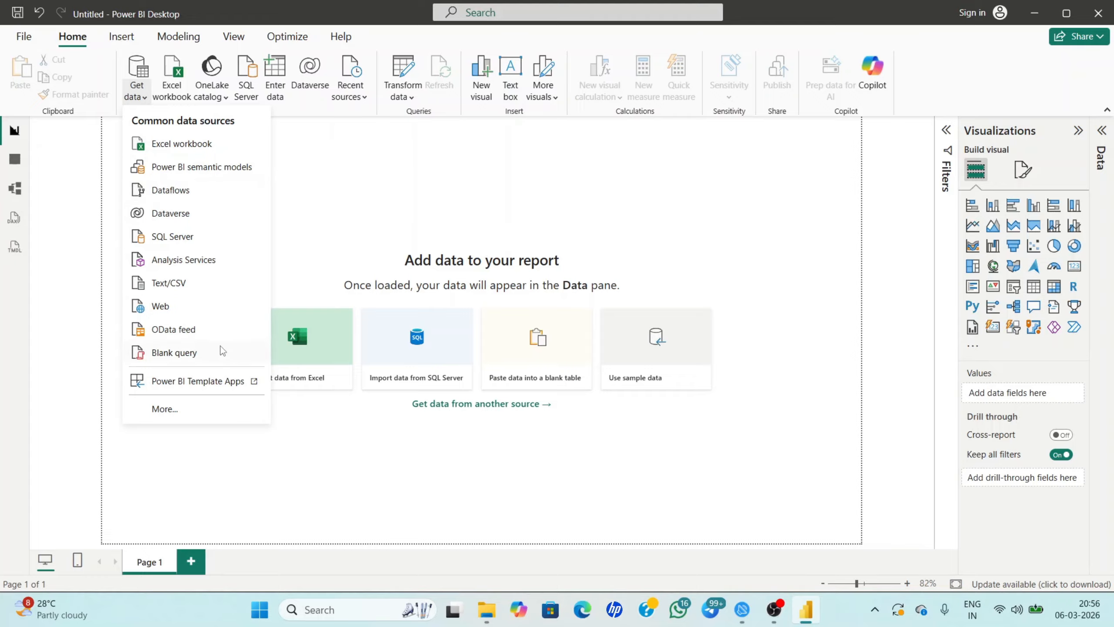
click(197, 151)
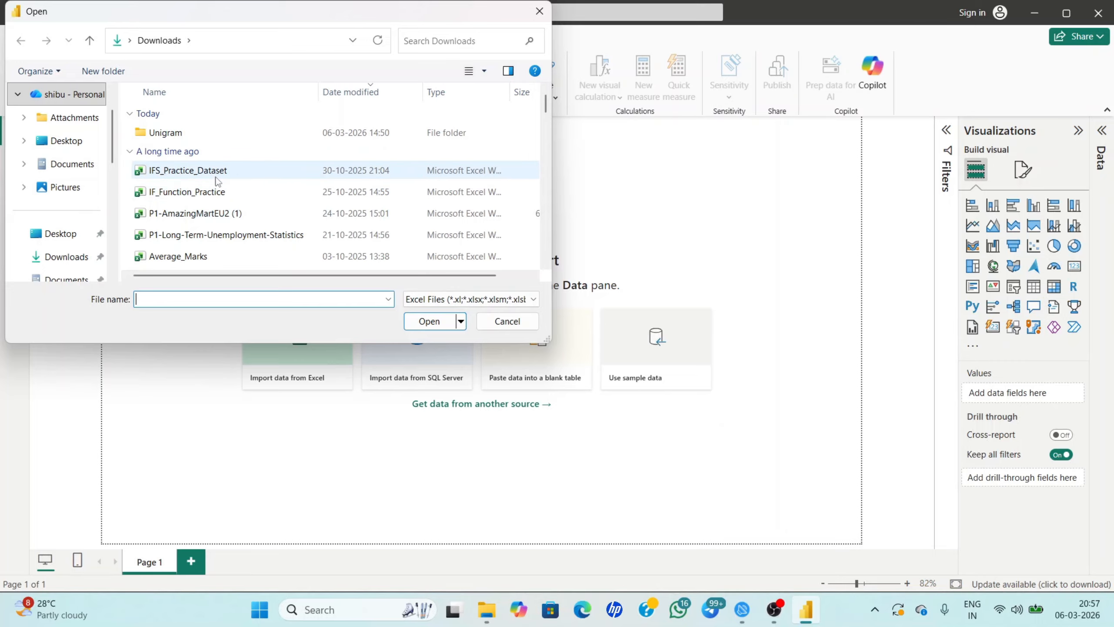
scroll(168, 209, down, 3)
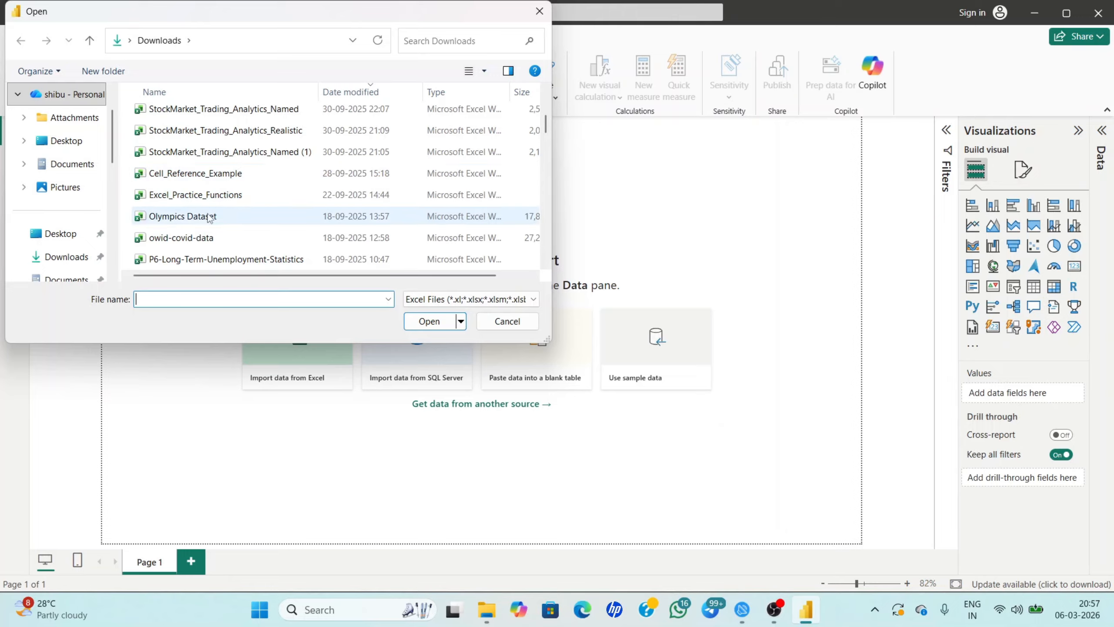
click(170, 217)
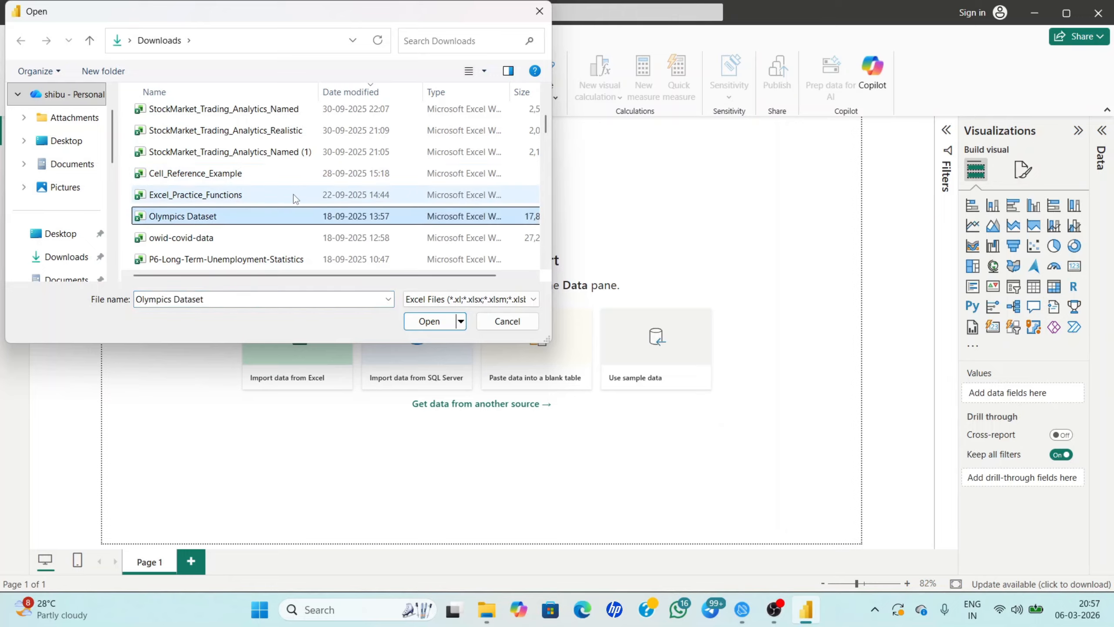
click(428, 321)
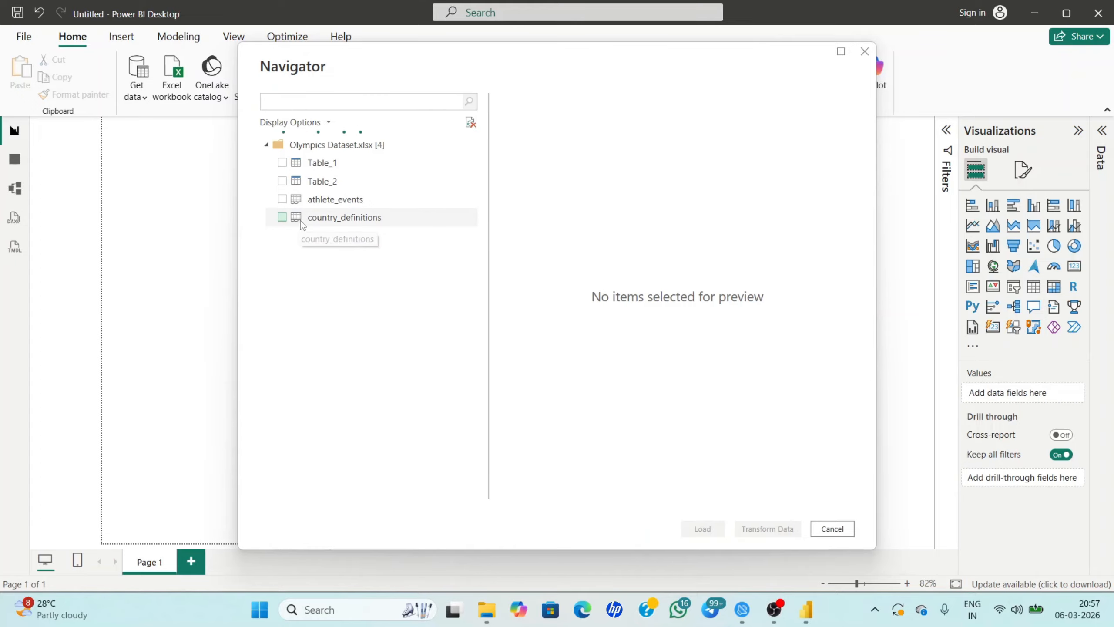
Step: Load Table_1, Table_2, athlete_events and country_definitions from the Olympics workbook into the report
click(282, 163)
click(282, 181)
click(288, 201)
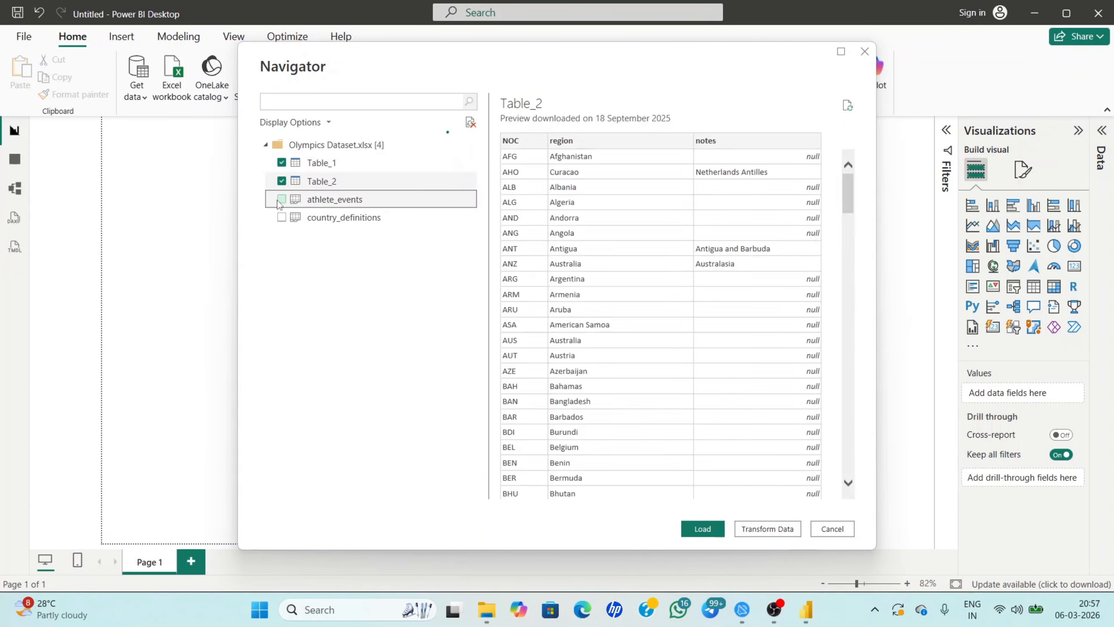
click(281, 217)
click(282, 199)
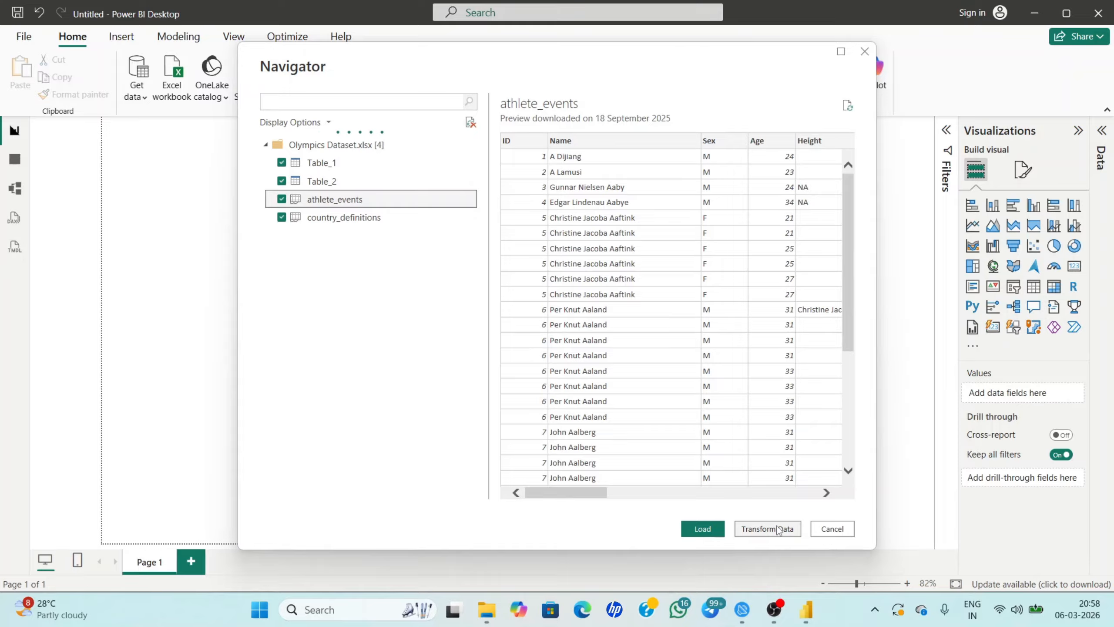
click(702, 528)
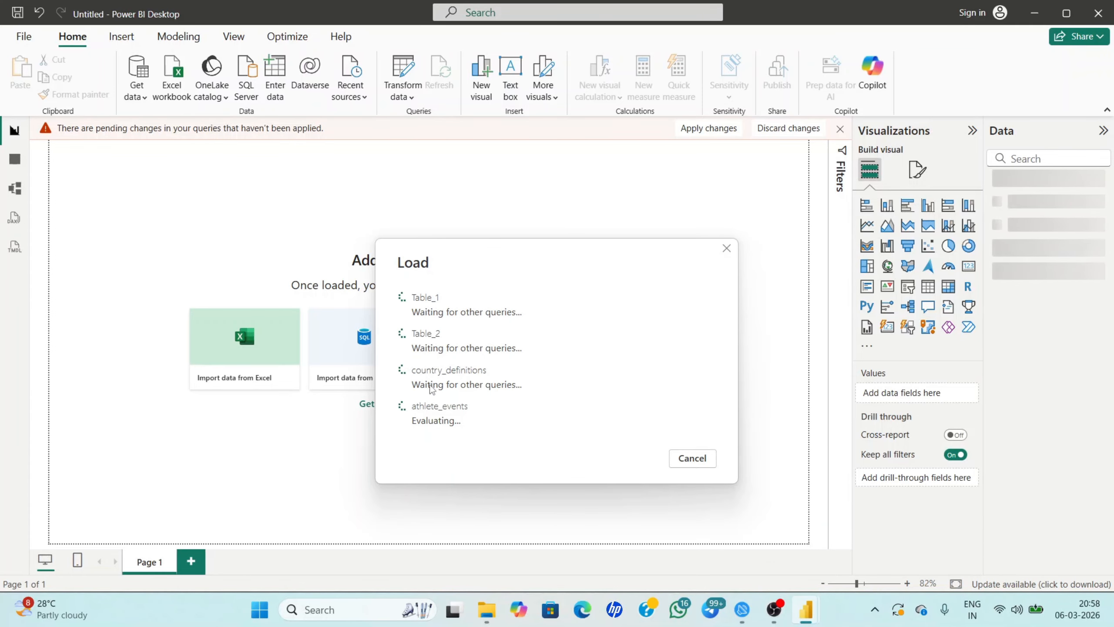
mouse_move(775, 620)
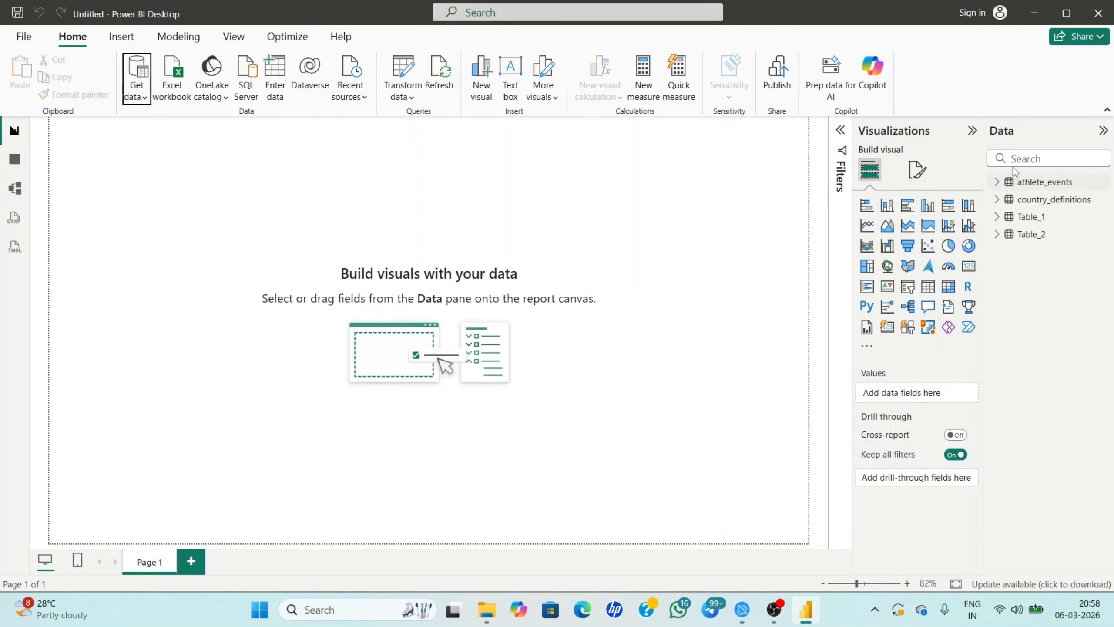
Step: Collapse the Data and Visualizations panes and expand both again
click(1103, 131)
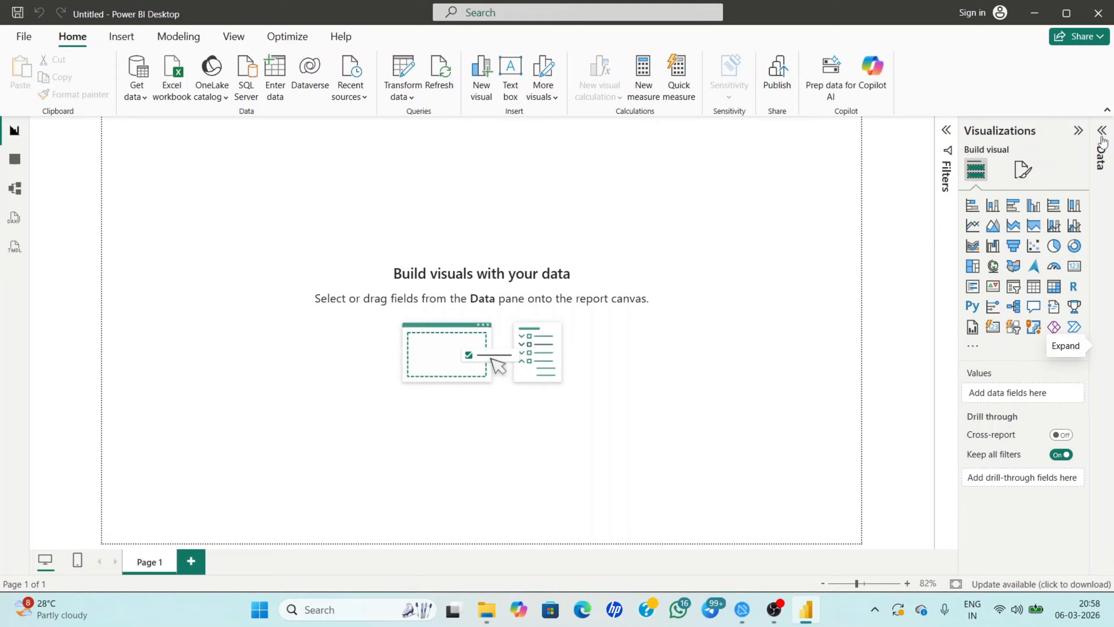
click(1076, 132)
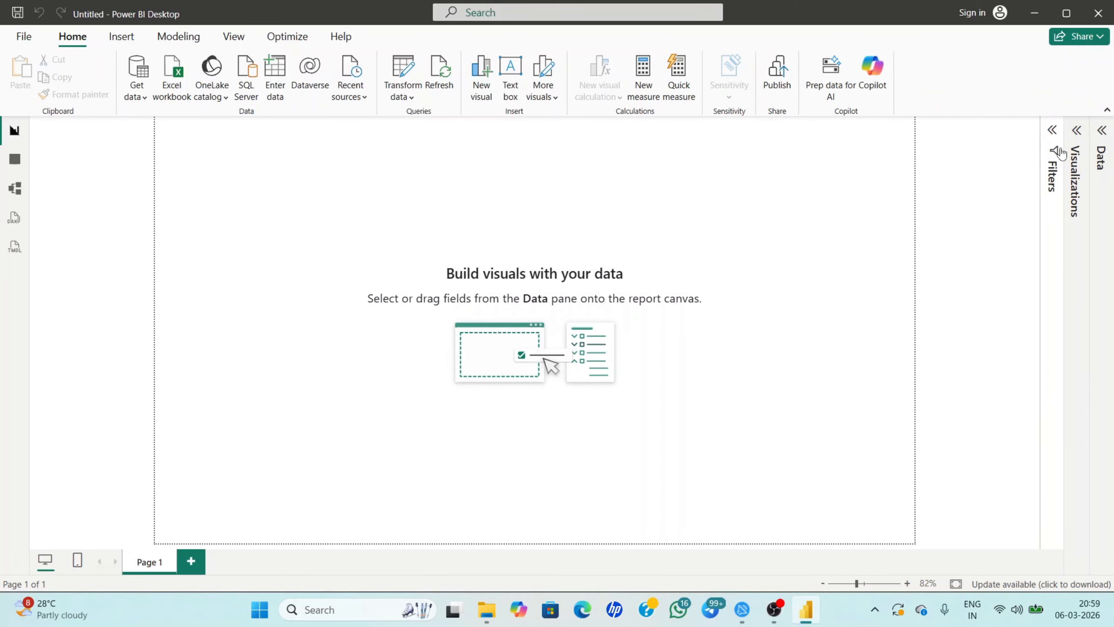
click(1077, 132)
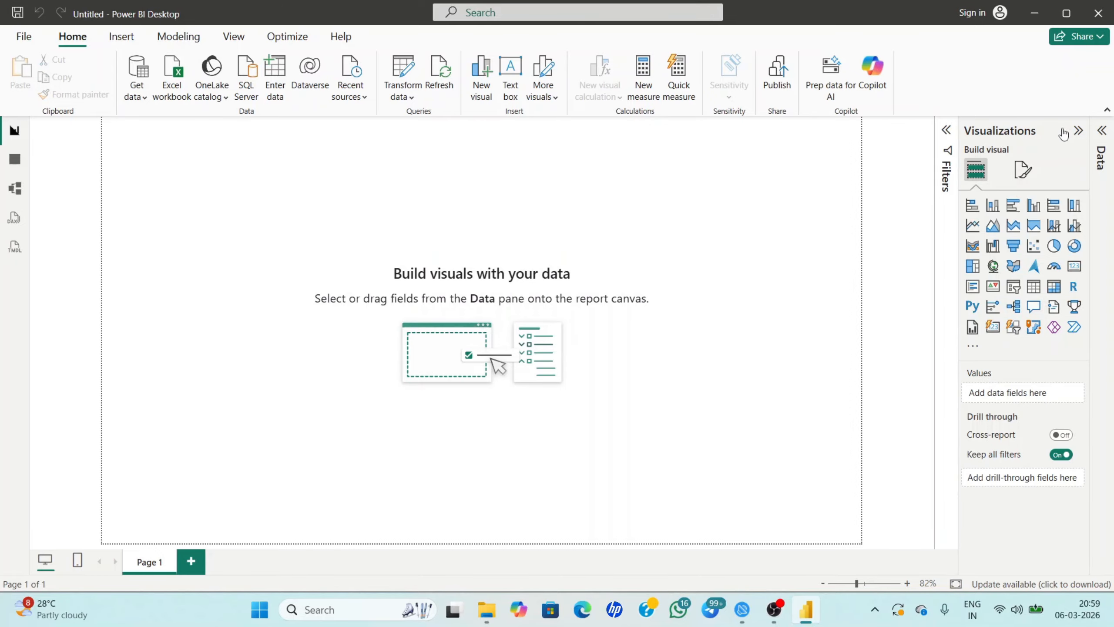
click(1101, 132)
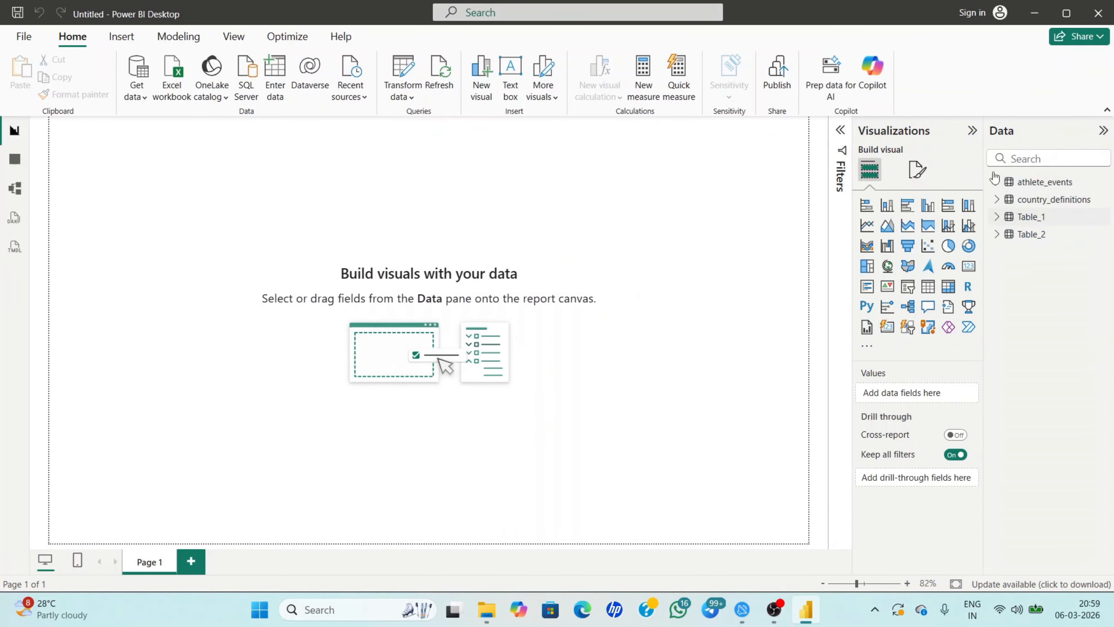
Step: Add a stacked column chart to the page with NOC from Table_1 on its X-axis
mouse_move(1008, 179)
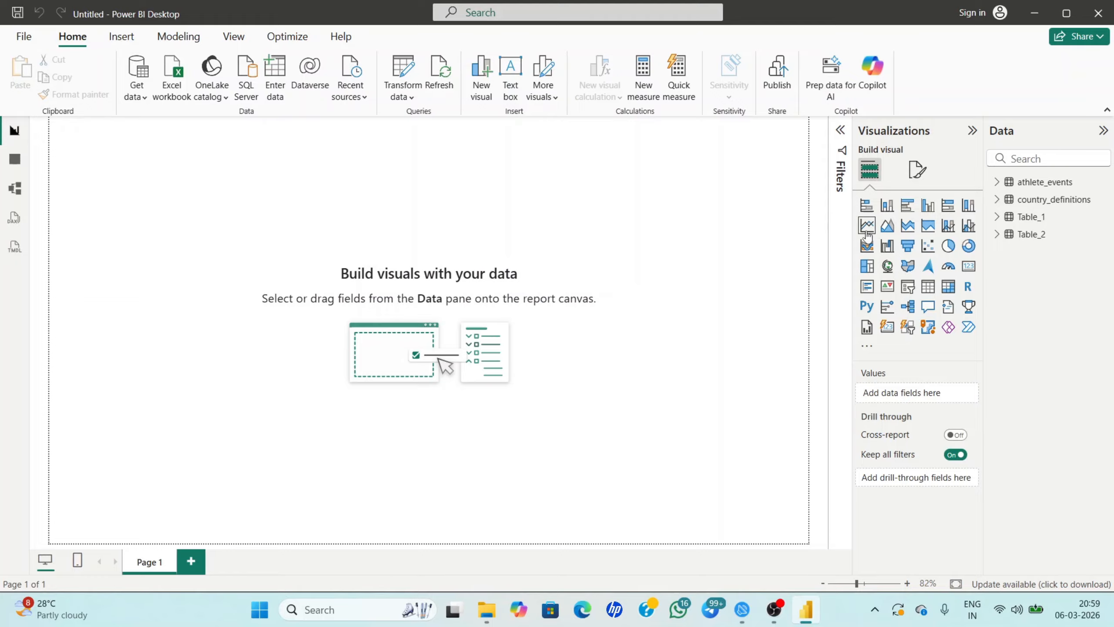
click(887, 210)
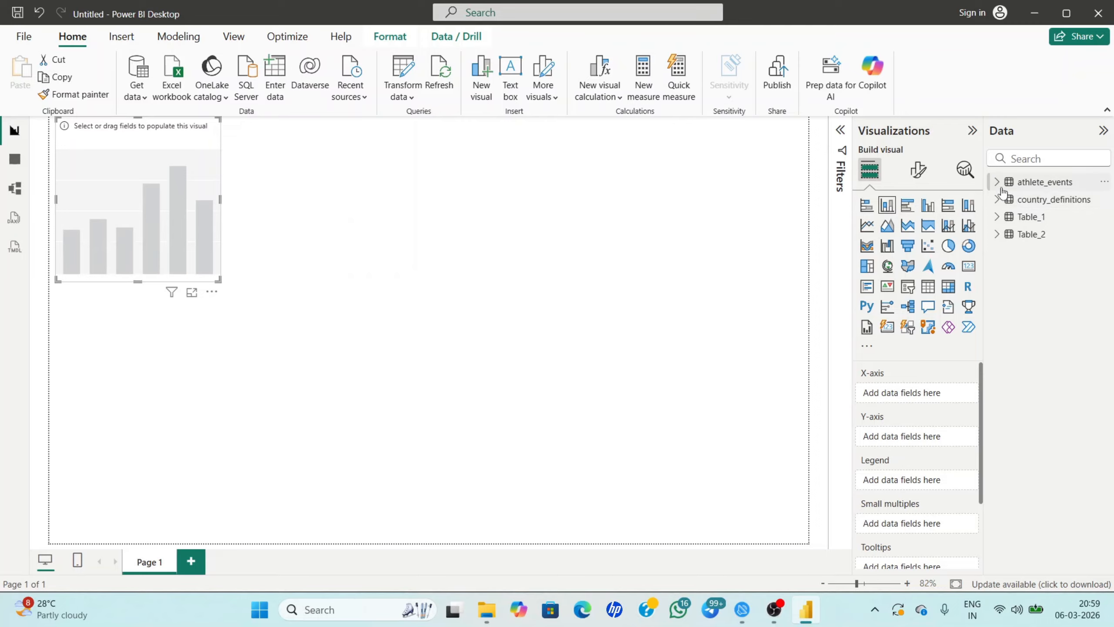
click(997, 216)
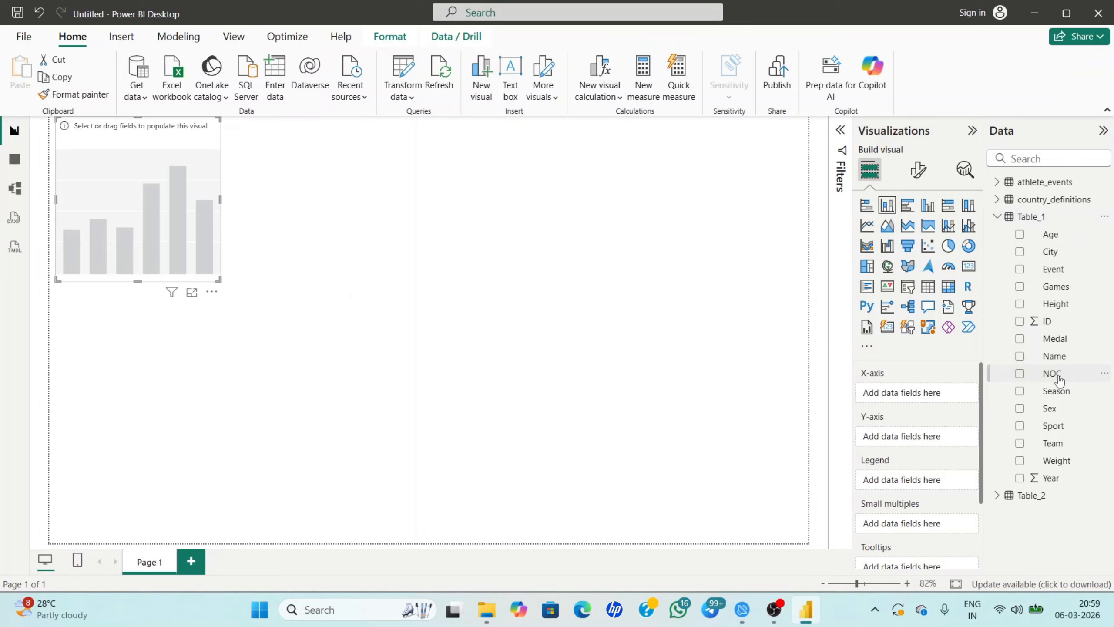
drag(1059, 380, 933, 401)
Step: Set the Medal column's default summarization to Count and add Medal to the chart's Y-axis
click(1075, 343)
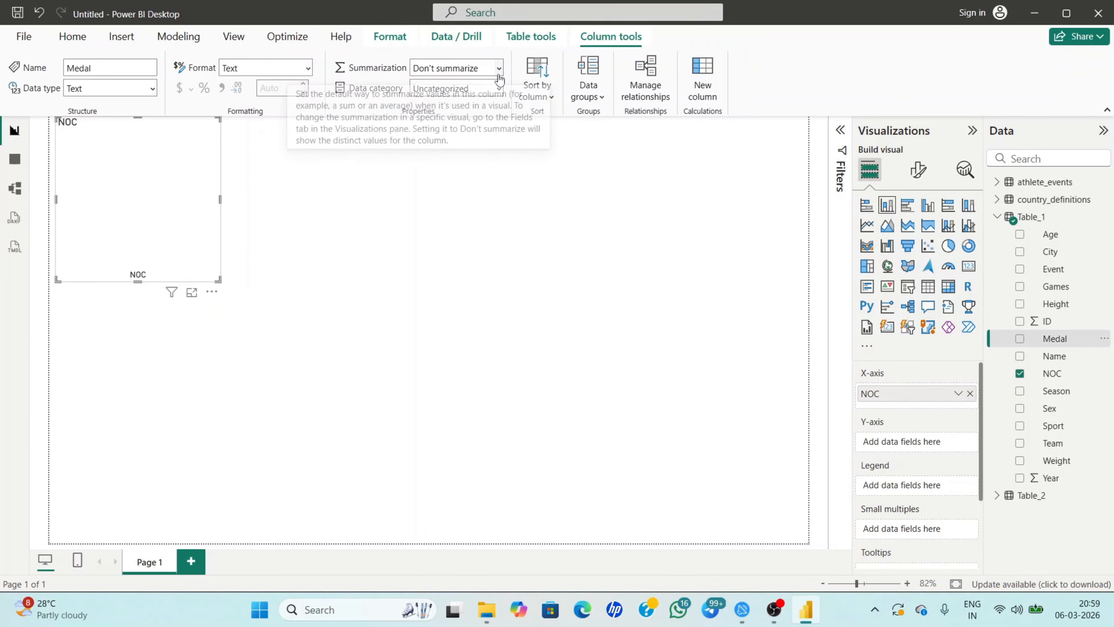
click(469, 70)
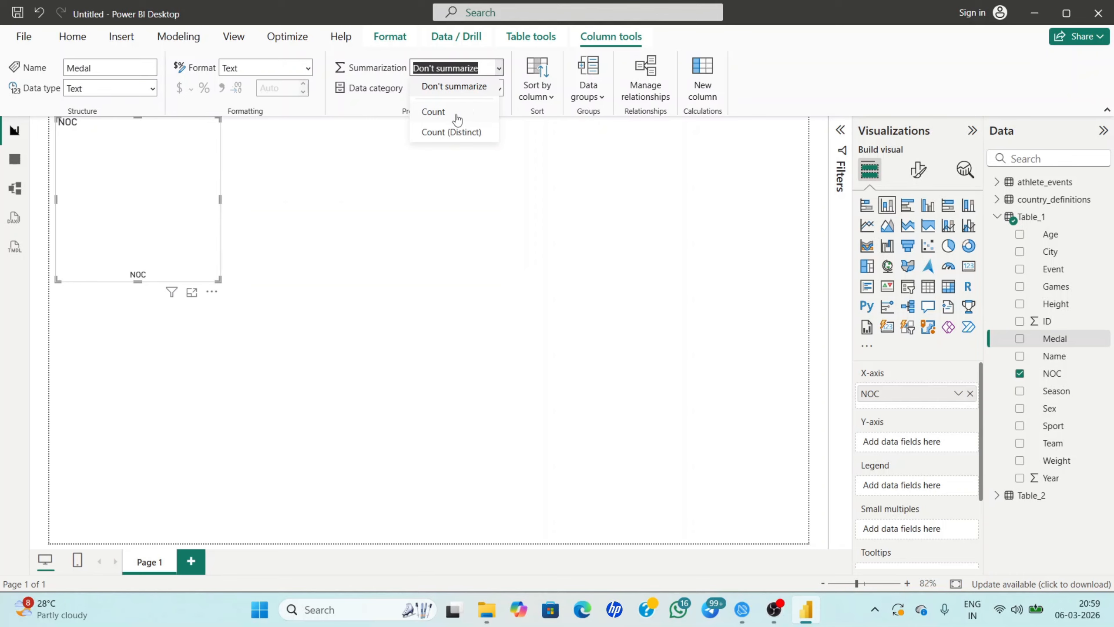
click(456, 113)
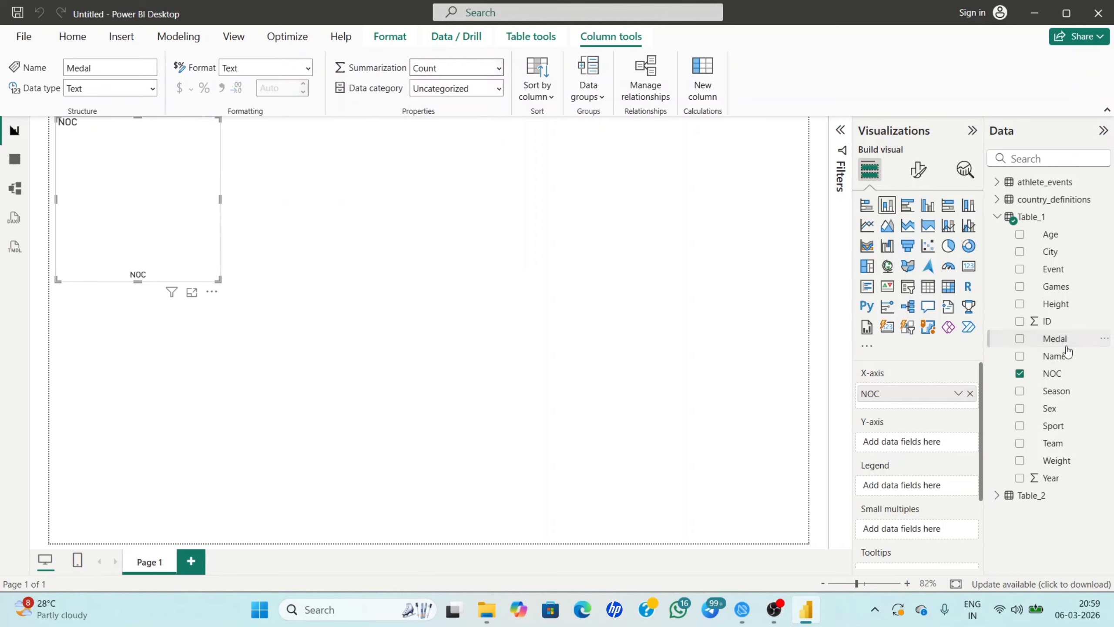
drag(1055, 339, 931, 440)
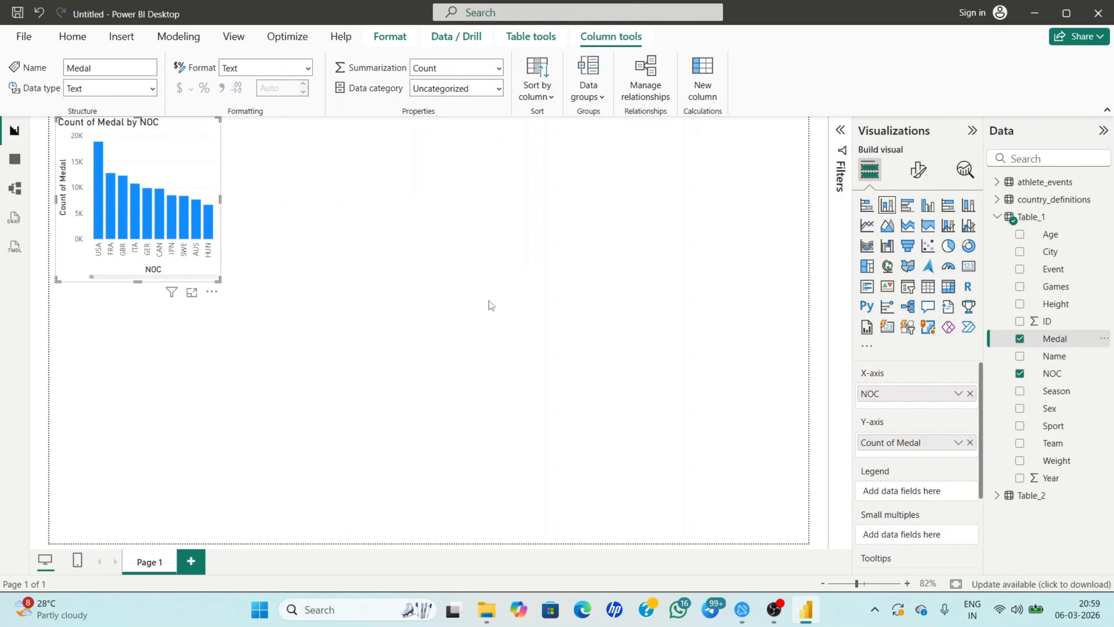
Step: Enlarge the column chart to nearly twice its width and about a third more height
drag(221, 200, 370, 200)
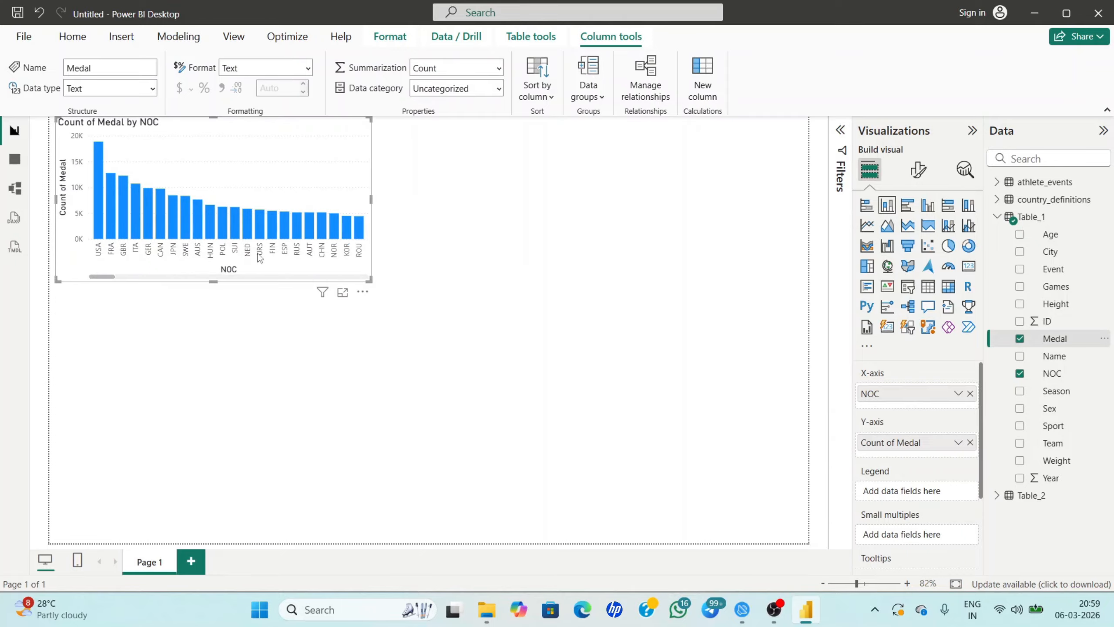
drag(214, 286, 213, 338)
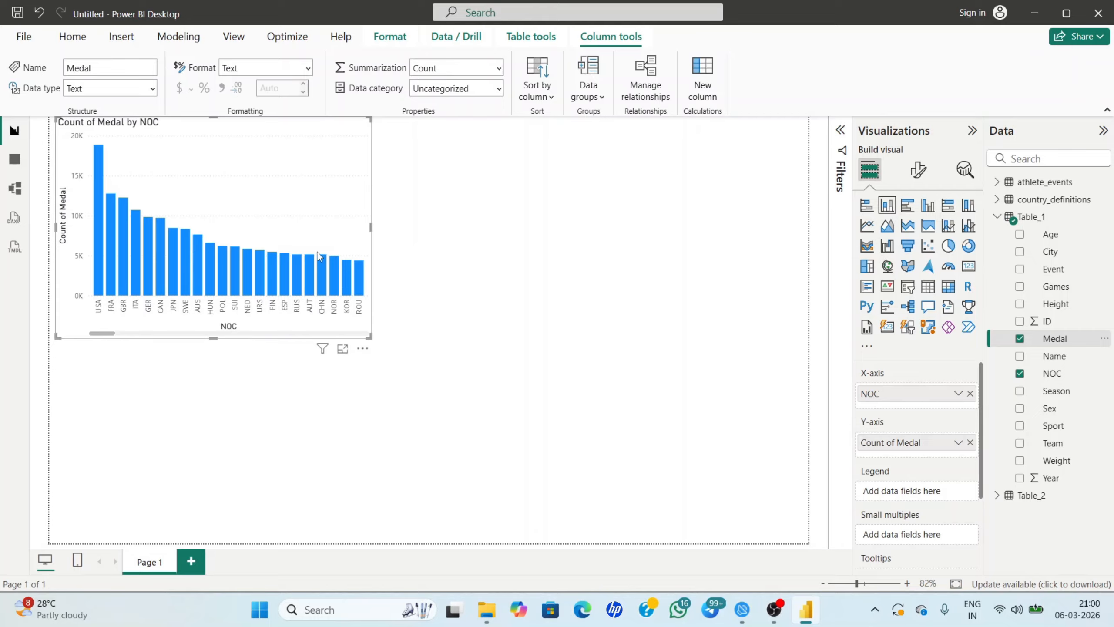
Step: Move the medal count column chart away from the page's left edge and further down the canvas
mouse_move(259, 277)
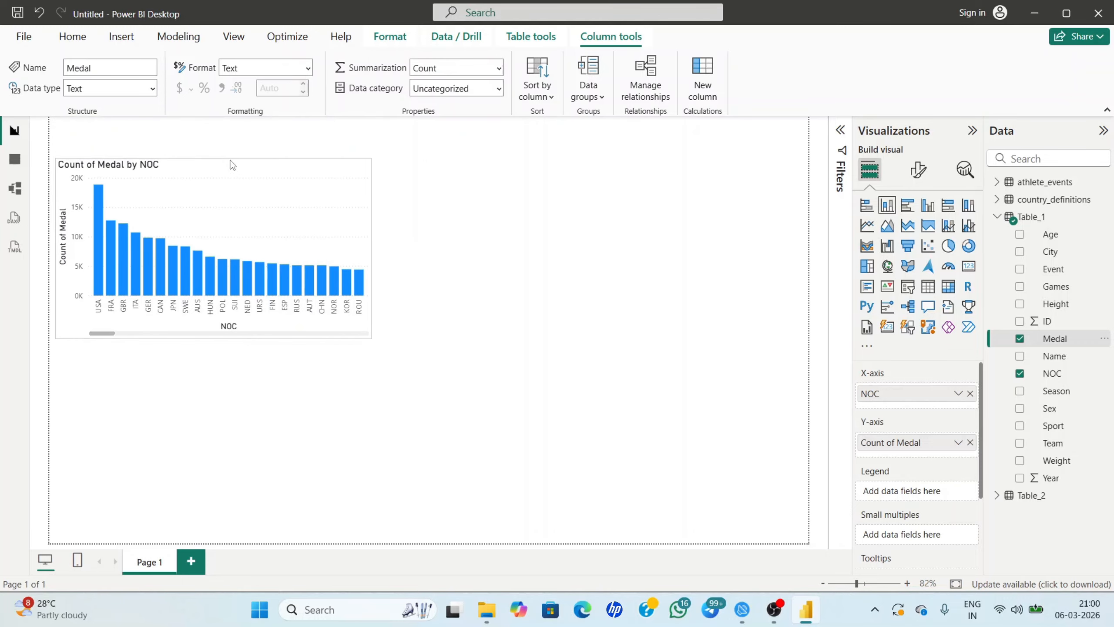
drag(215, 160, 301, 262)
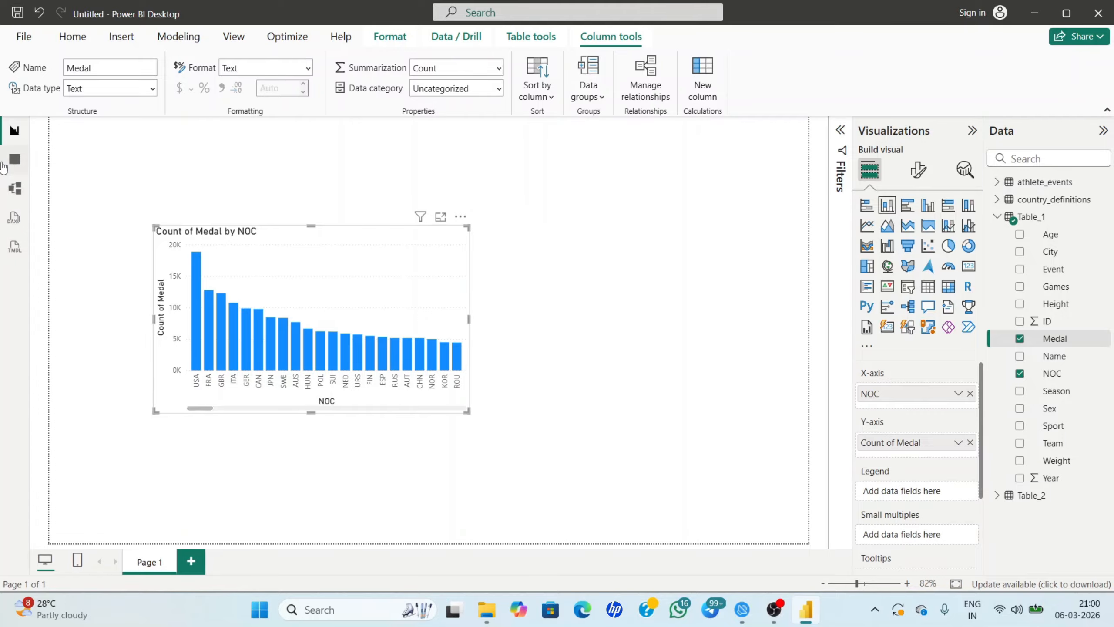
Step: Examine the rows of Table_1, athlete_events, country_definitions and Table_2 in Table view, comparing with the report page
click(14, 159)
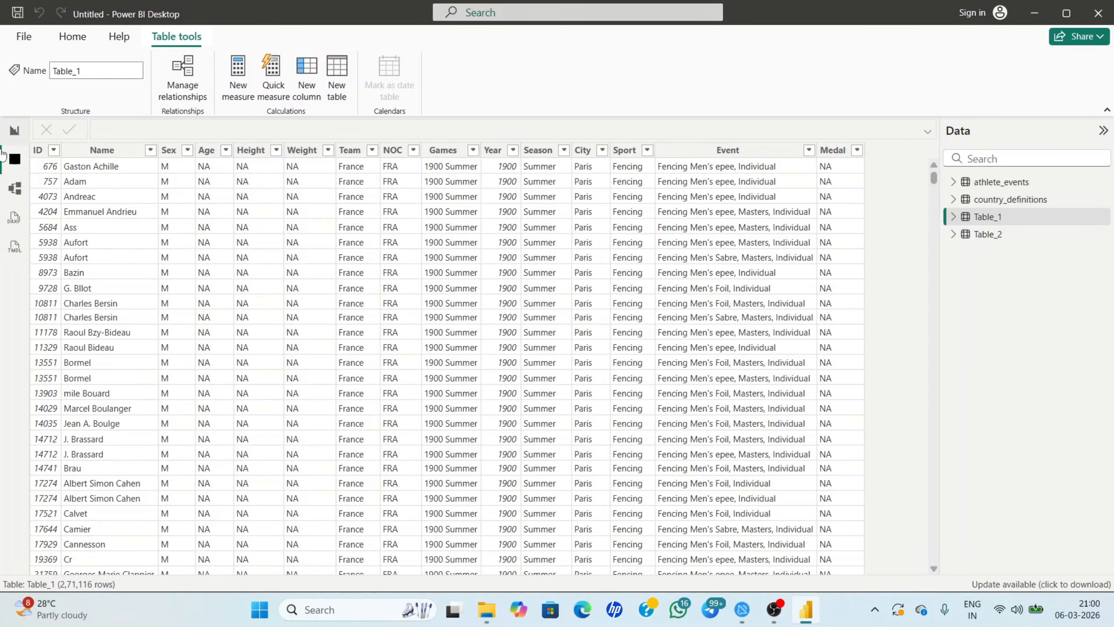
click(15, 140)
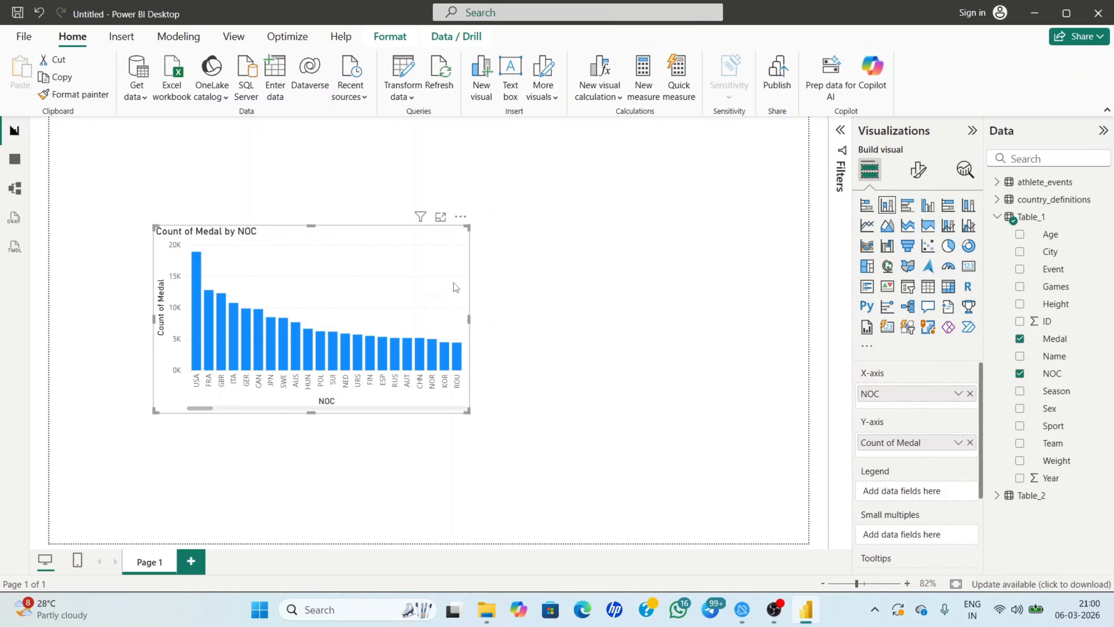
click(14, 159)
scroll(517, 189, down, 20)
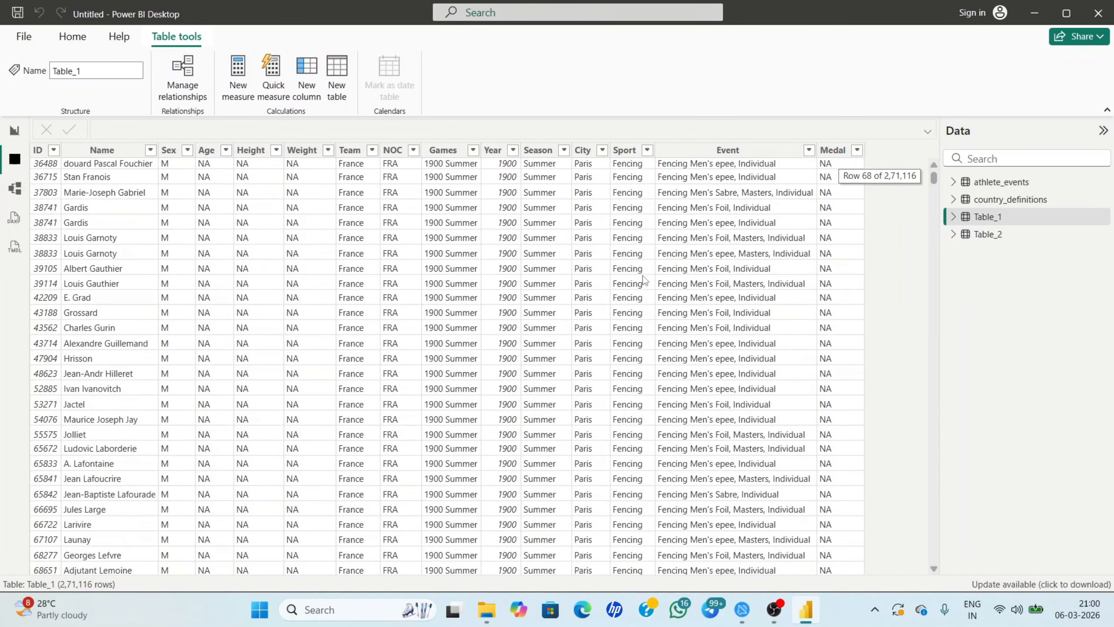
click(986, 184)
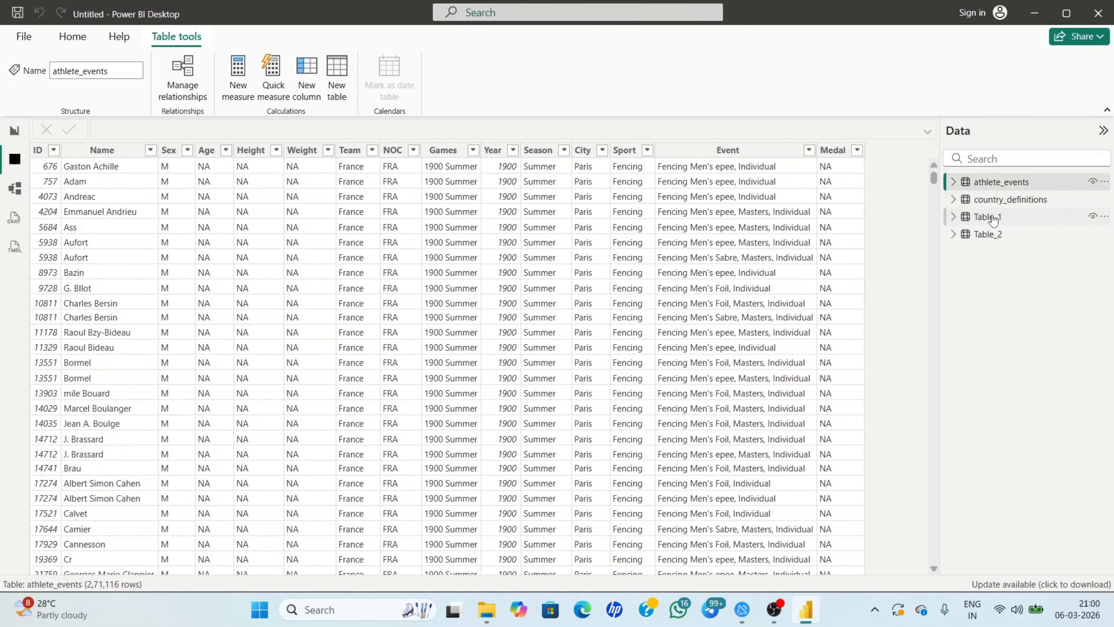
click(979, 201)
click(984, 217)
click(987, 234)
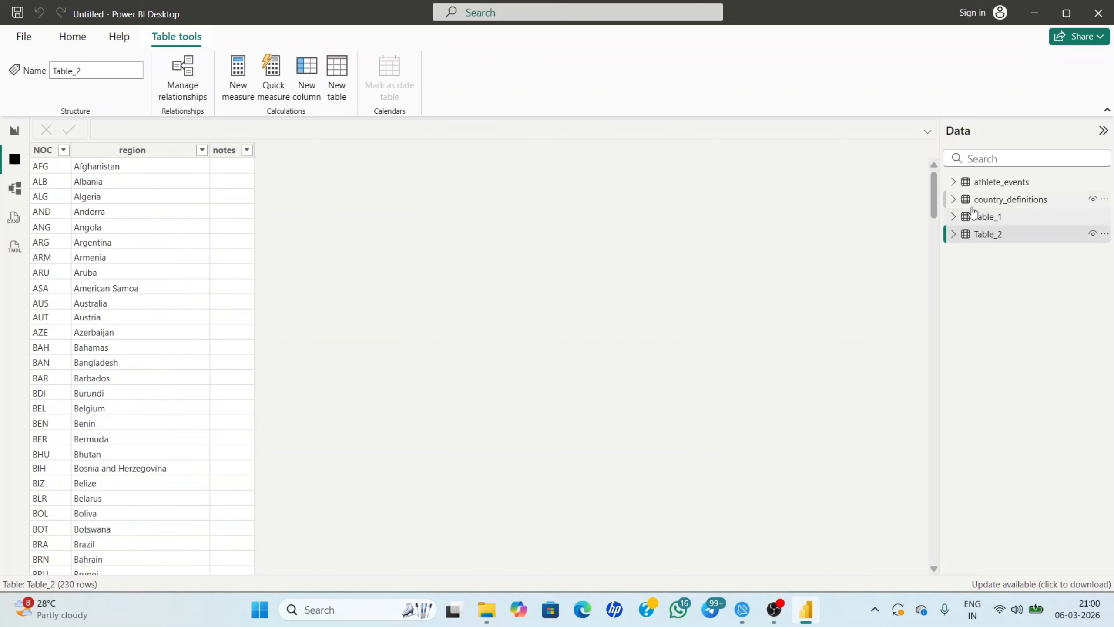
click(1000, 200)
click(980, 184)
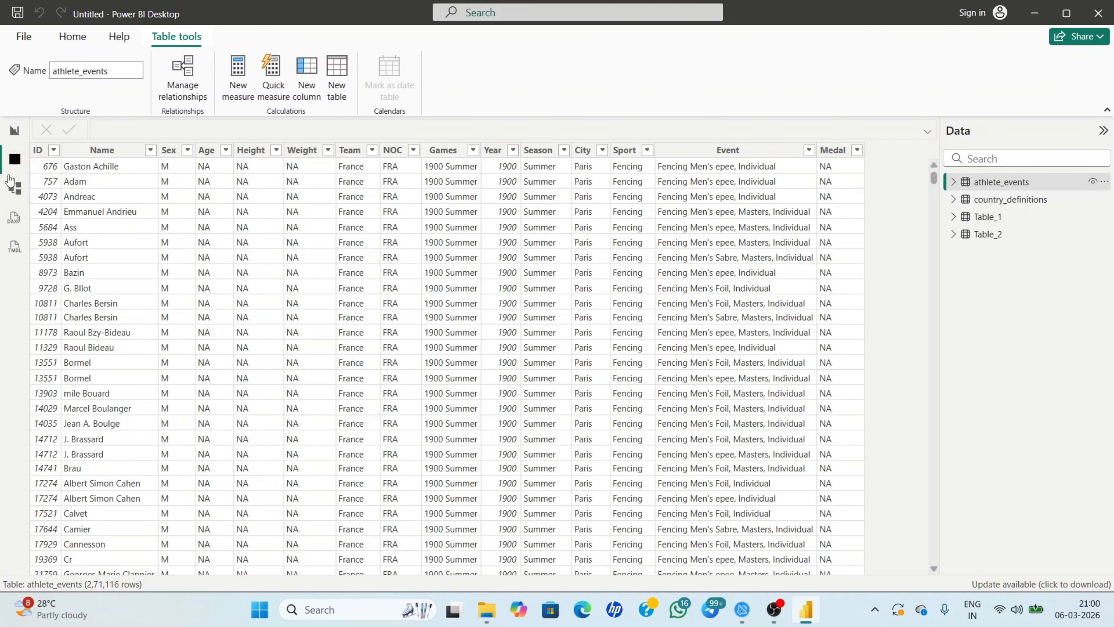
Step: Show the semantic model's relationship diagram and collapse the Properties and Data panes to enlarge the canvas
click(10, 191)
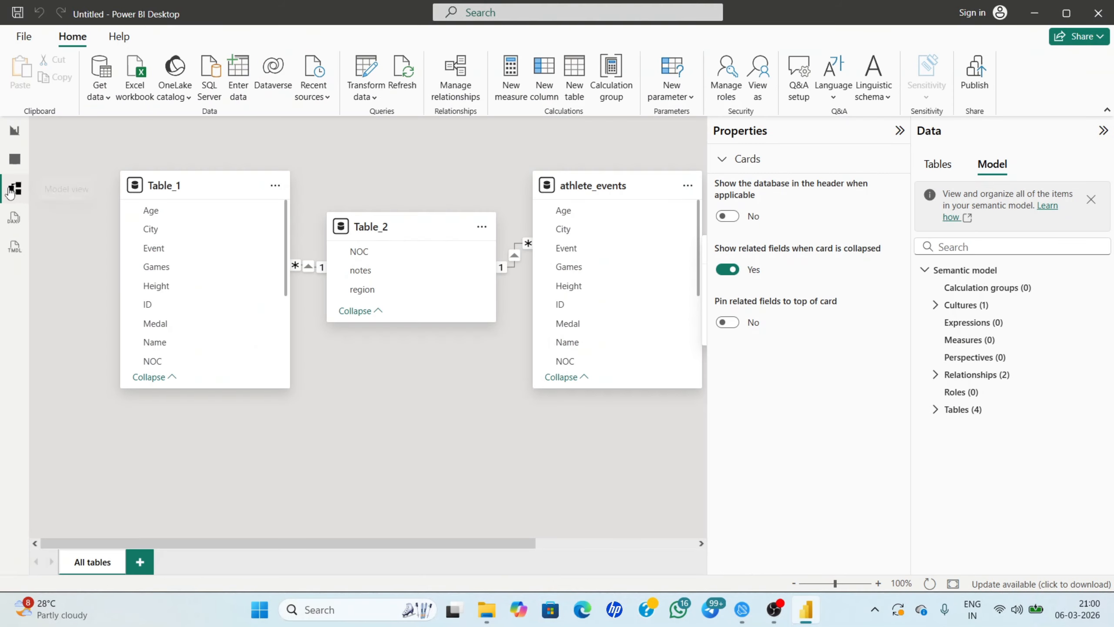
click(899, 130)
click(1104, 131)
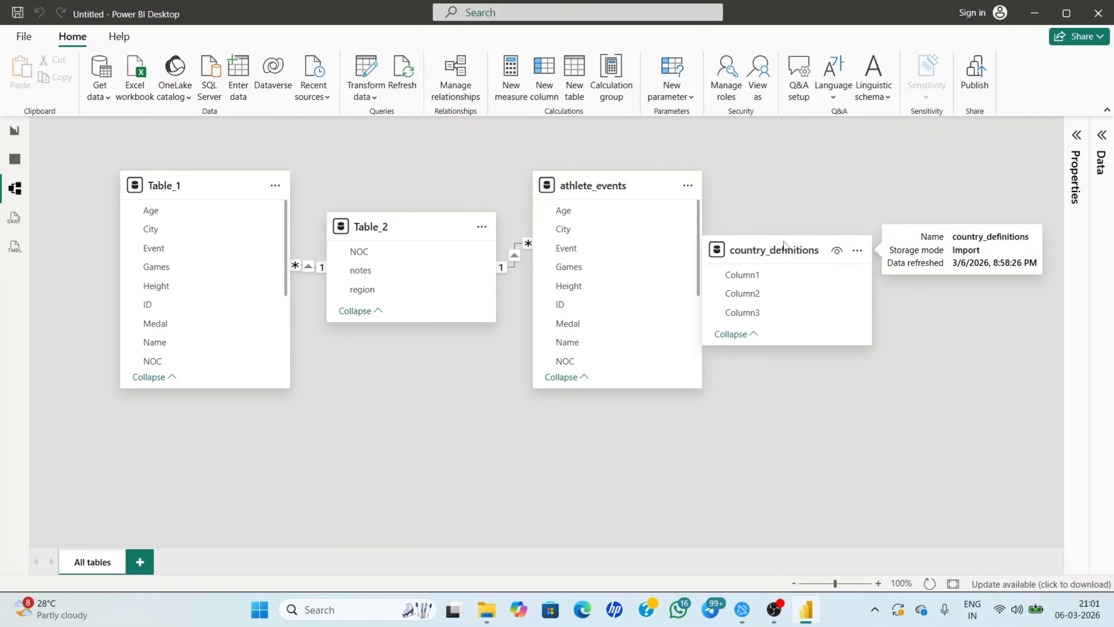
Step: Spread the country_definitions, athlete_events and Table_2 cards apart in the diagram and make the Table_2 card slightly taller
drag(800, 312, 901, 258)
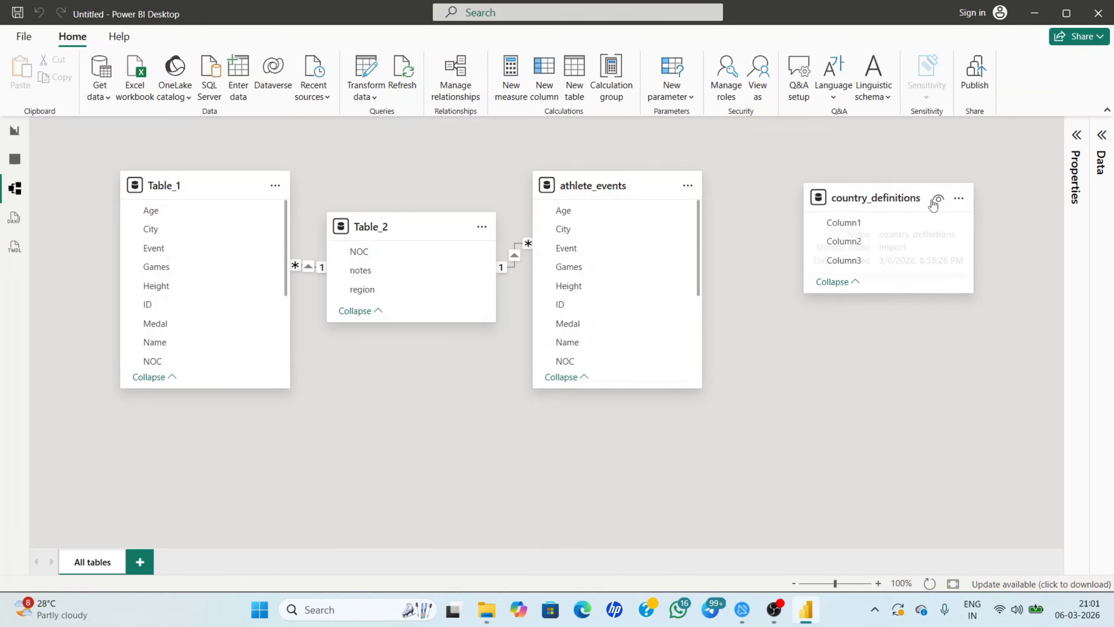
drag(834, 250, 973, 247)
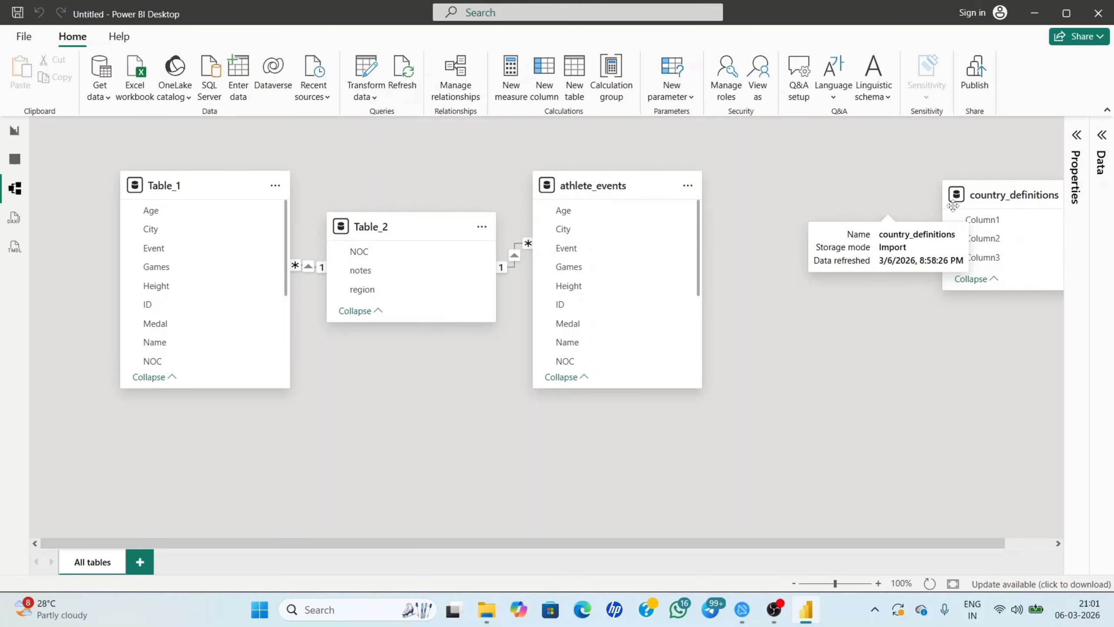
drag(615, 185, 731, 185)
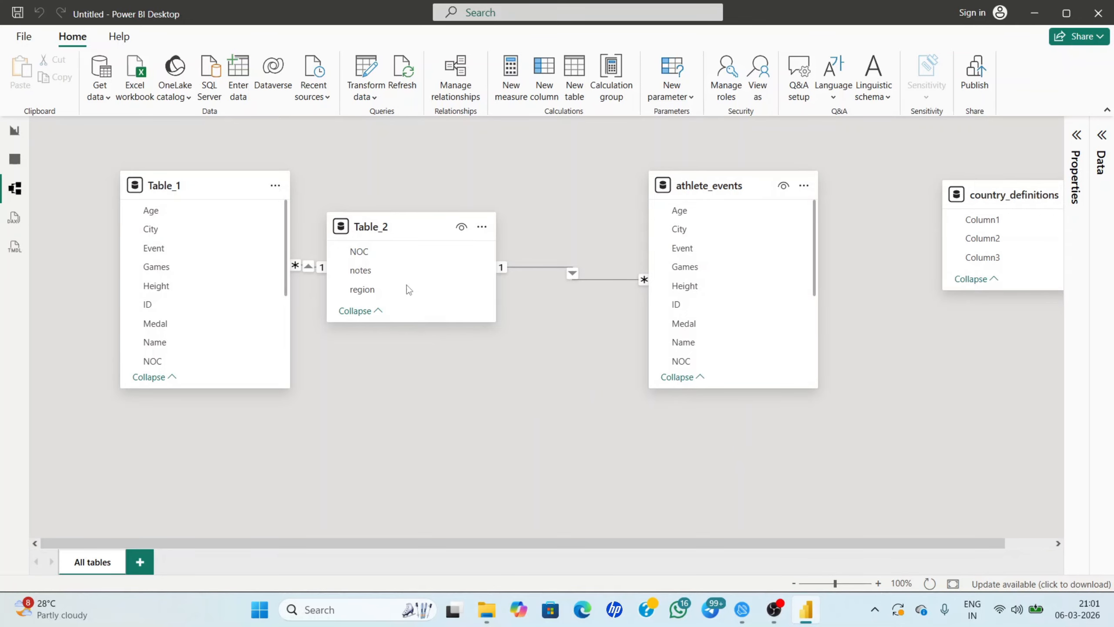
drag(406, 219, 493, 195)
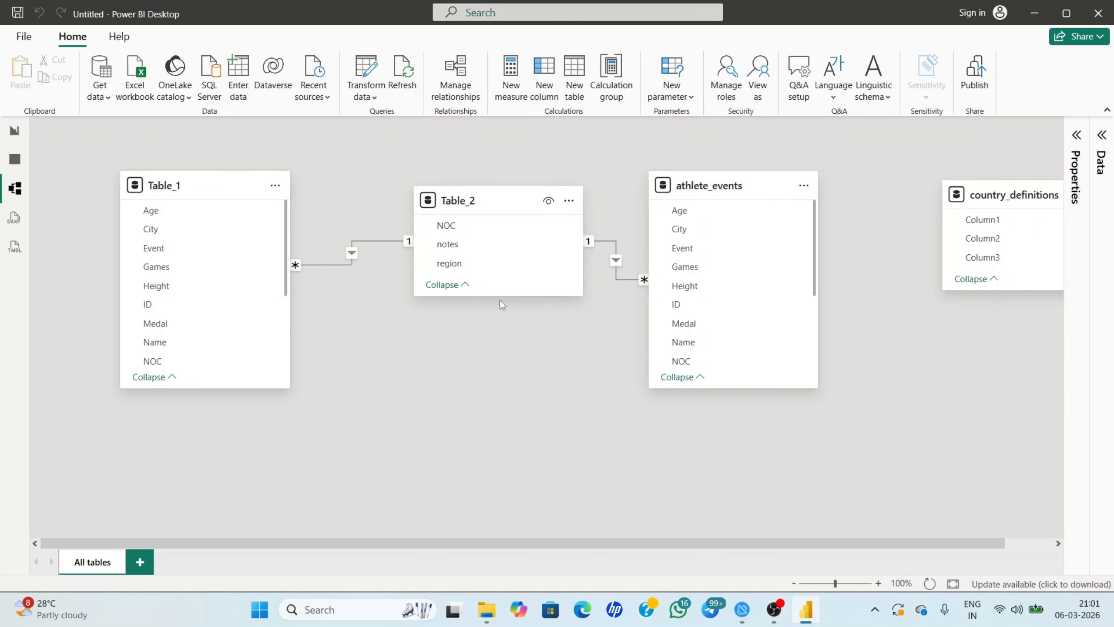
mouse_move(500, 294)
mouse_down()
mouse_move(496, 371)
mouse_move(495, 306)
mouse_up()
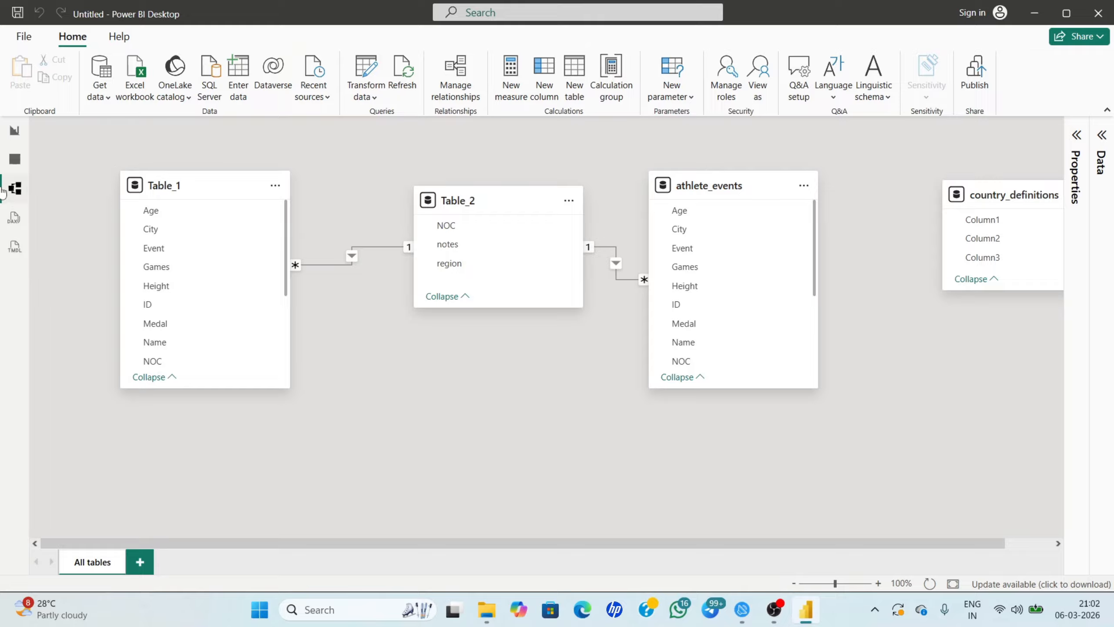
Step: Look at the TMDL script view and the DAX query view
click(29, 218)
click(17, 247)
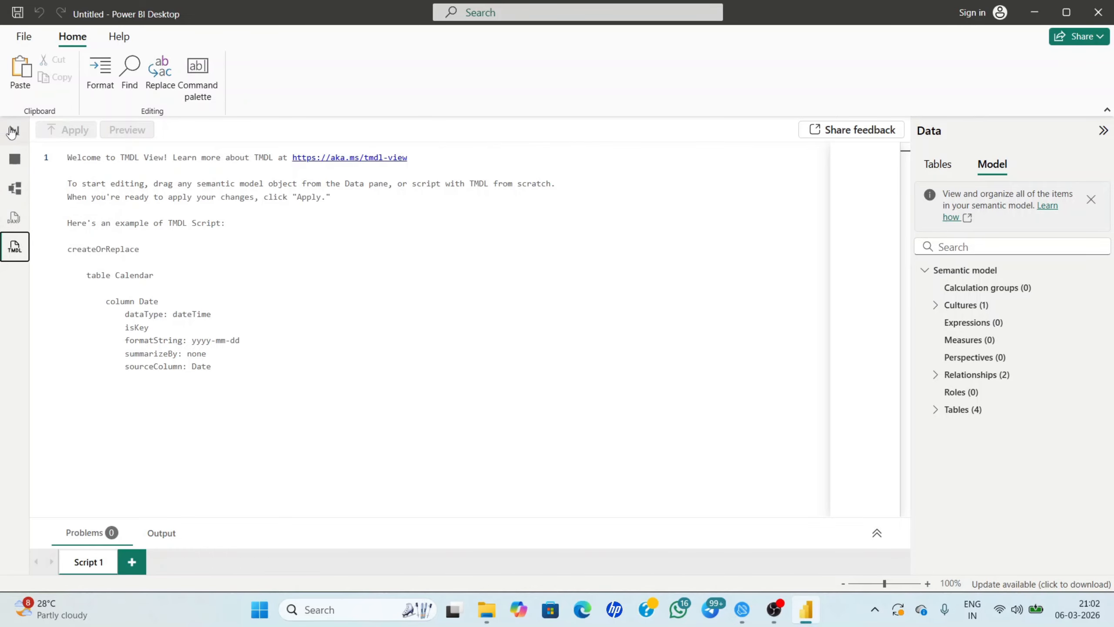
click(14, 218)
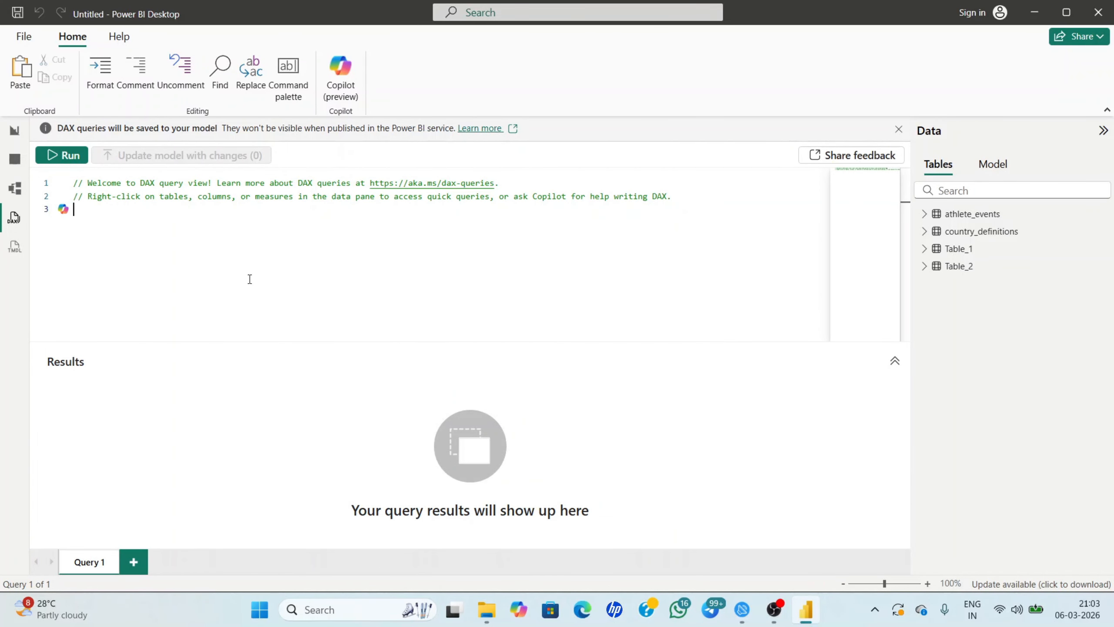
Step: Return to the report page and move the column chart right to about the middle of the canvas
click(16, 142)
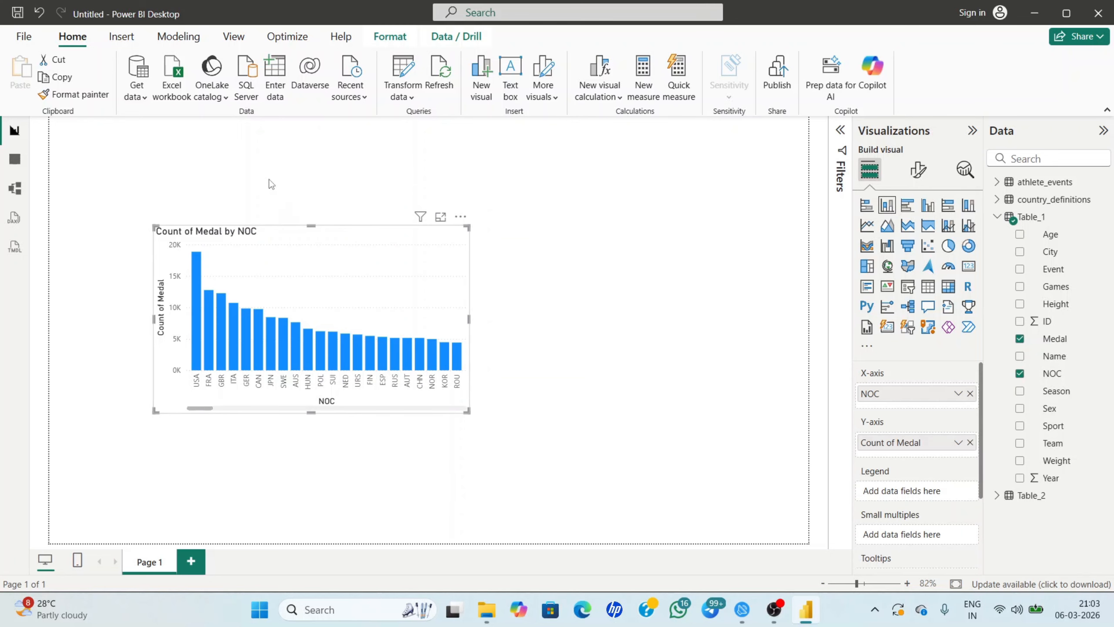
drag(347, 259, 494, 255)
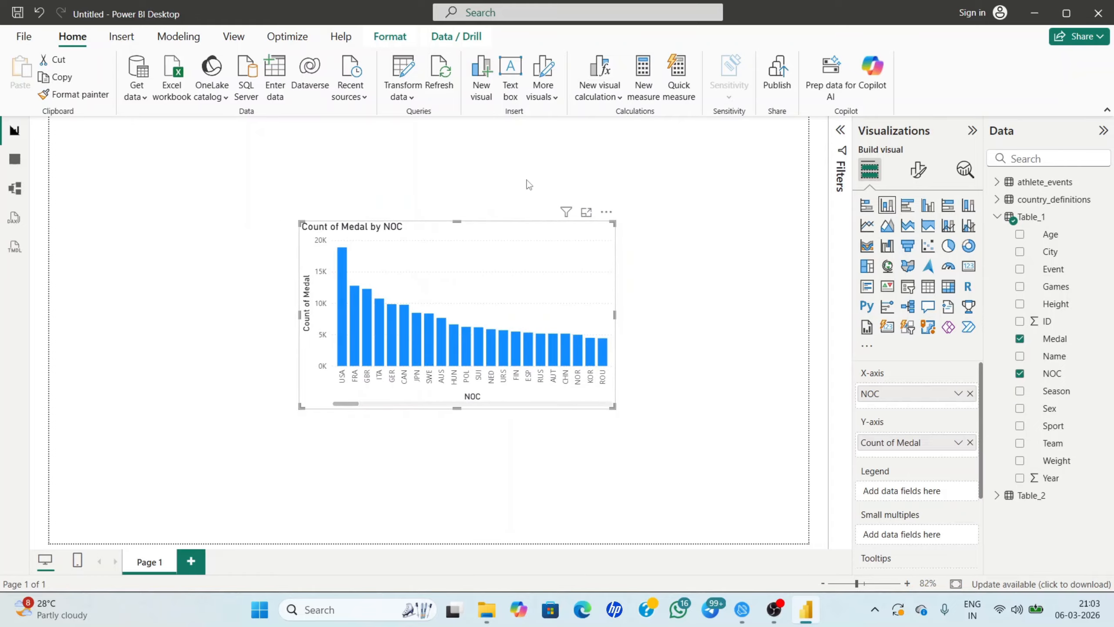